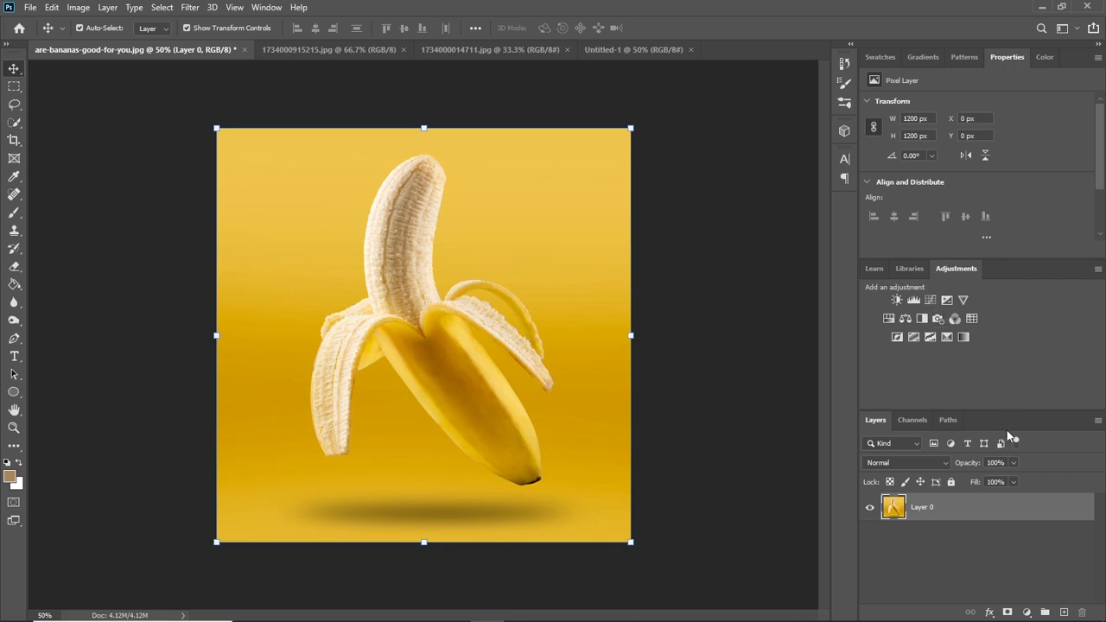
# Remove the yellow background from the banana photo's layer with the Remove Background quick action.
pyautogui.doubleClick(981, 508)
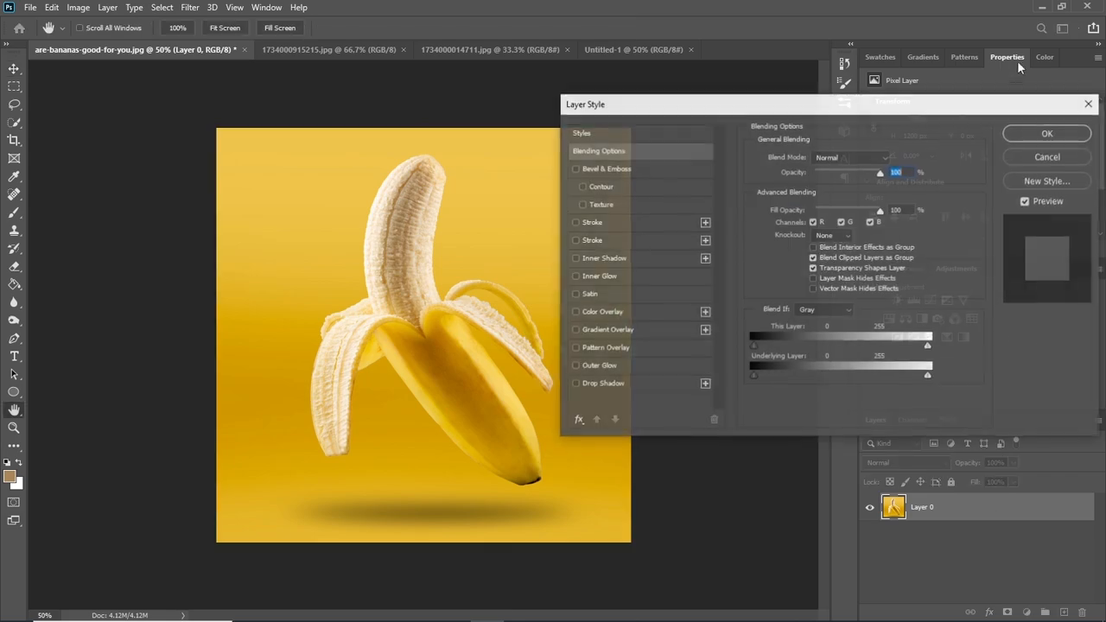
pyautogui.click(1087, 102)
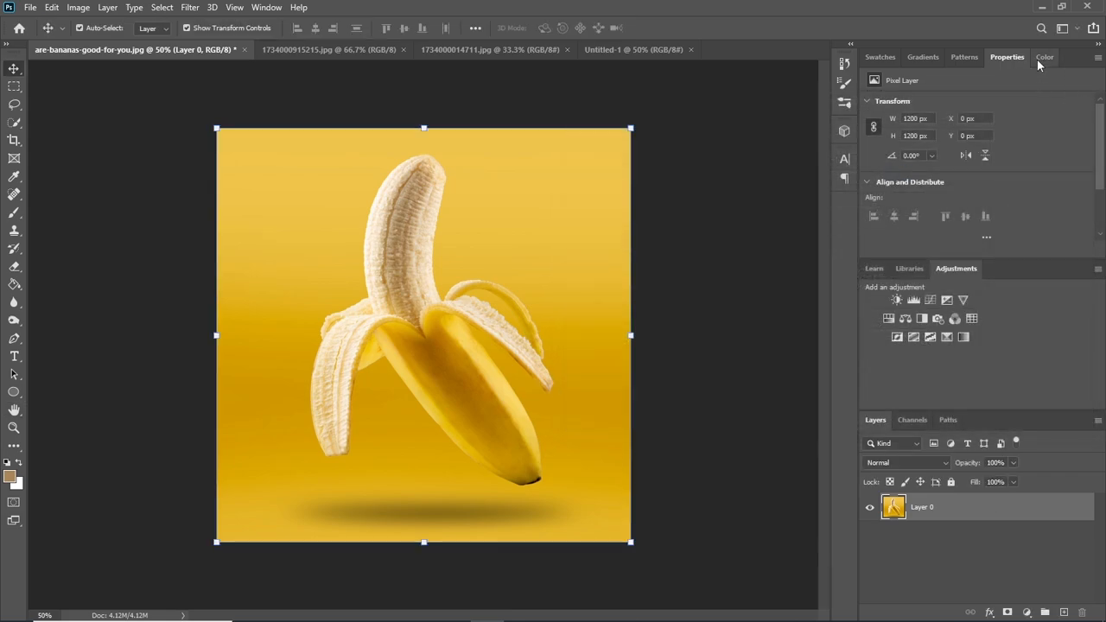
pyautogui.moveTo(1102, 132); pyautogui.dragTo(1102, 202)
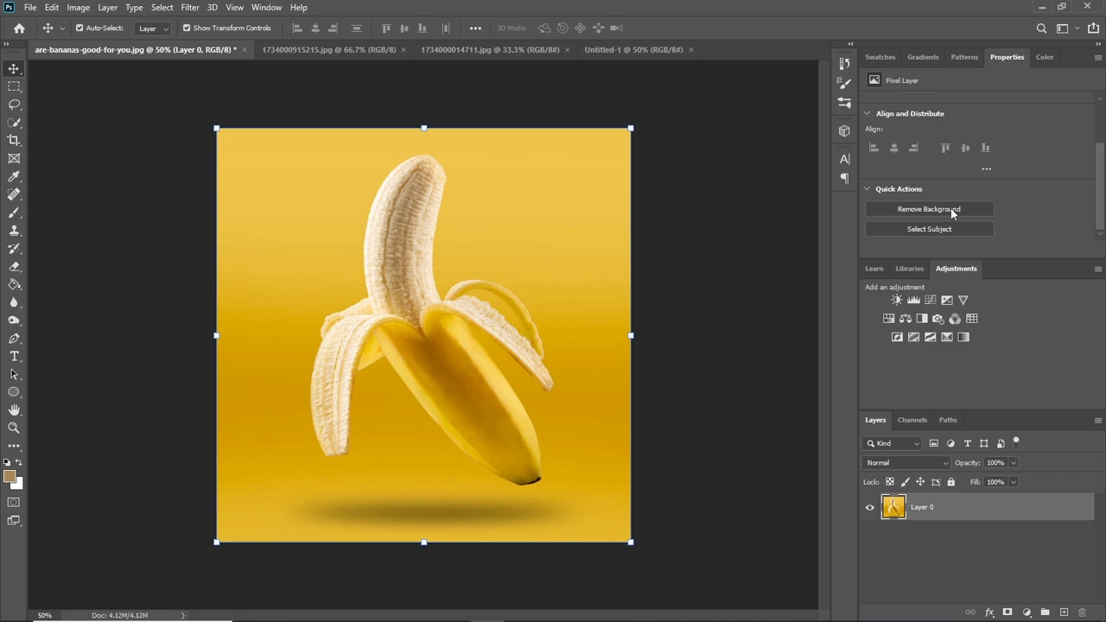
pyautogui.click(921, 207)
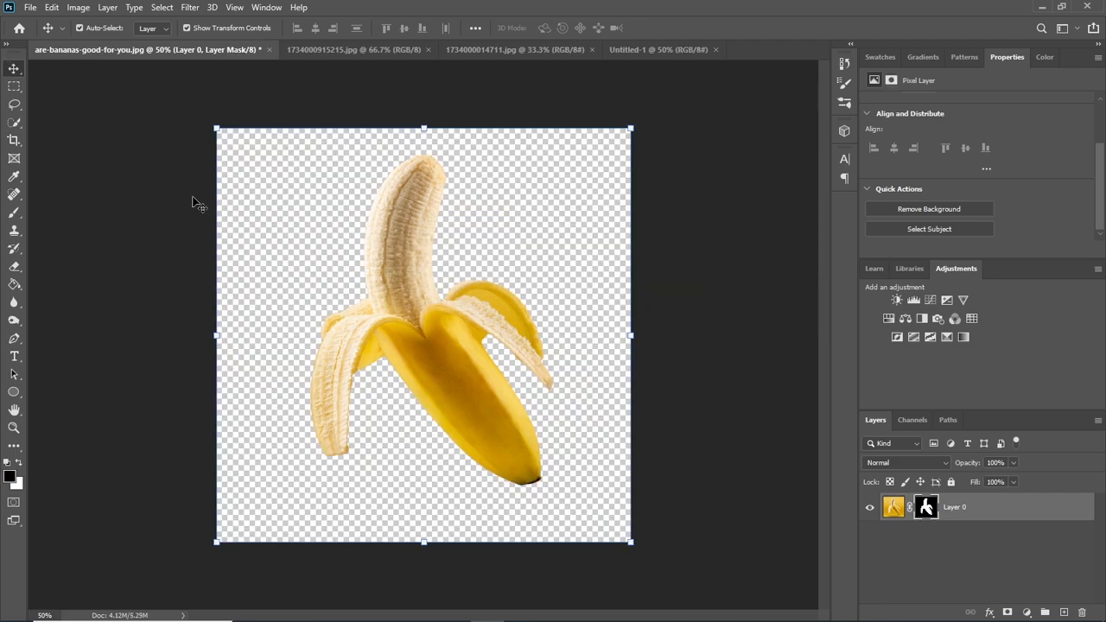
# Bring the cut-out banana into the Untitled-1 document and scale it to about 65%, left of the canvas centre.
pyautogui.moveTo(405, 323)
pyautogui.mouseDown()
pyautogui.moveTo(657, 52)
pyautogui.moveTo(510, 232)
pyautogui.moveTo(420, 307)
pyautogui.mouseUp()
pyautogui.moveTo(619, 515); pyautogui.dragTo(474, 367)
pyautogui.moveTo(410, 247); pyautogui.dragTo(429, 348)
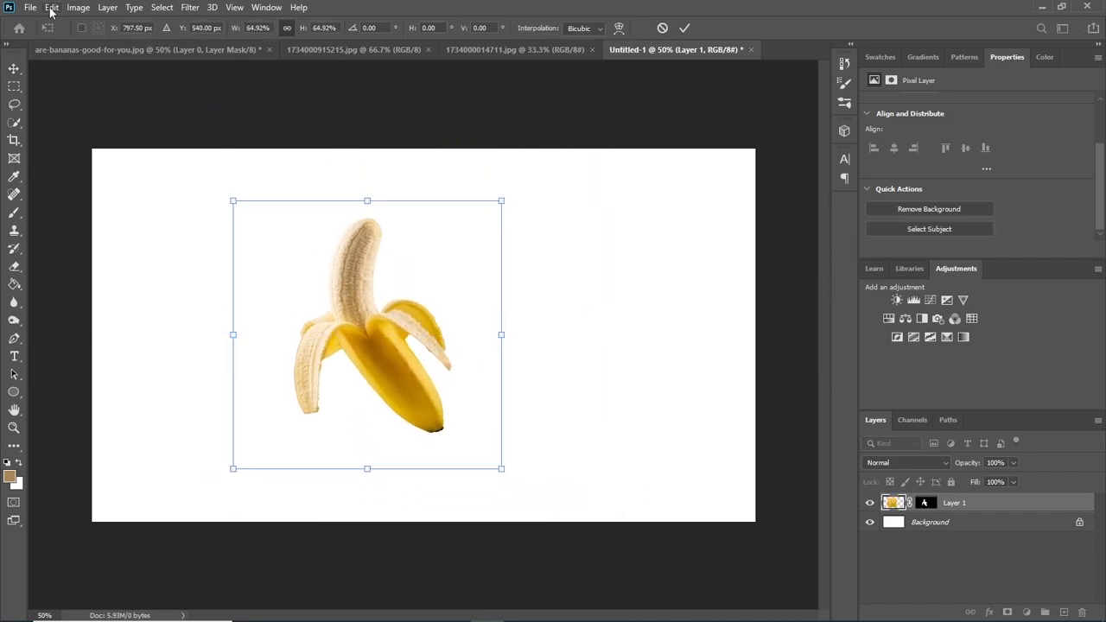
pyautogui.press('Return')
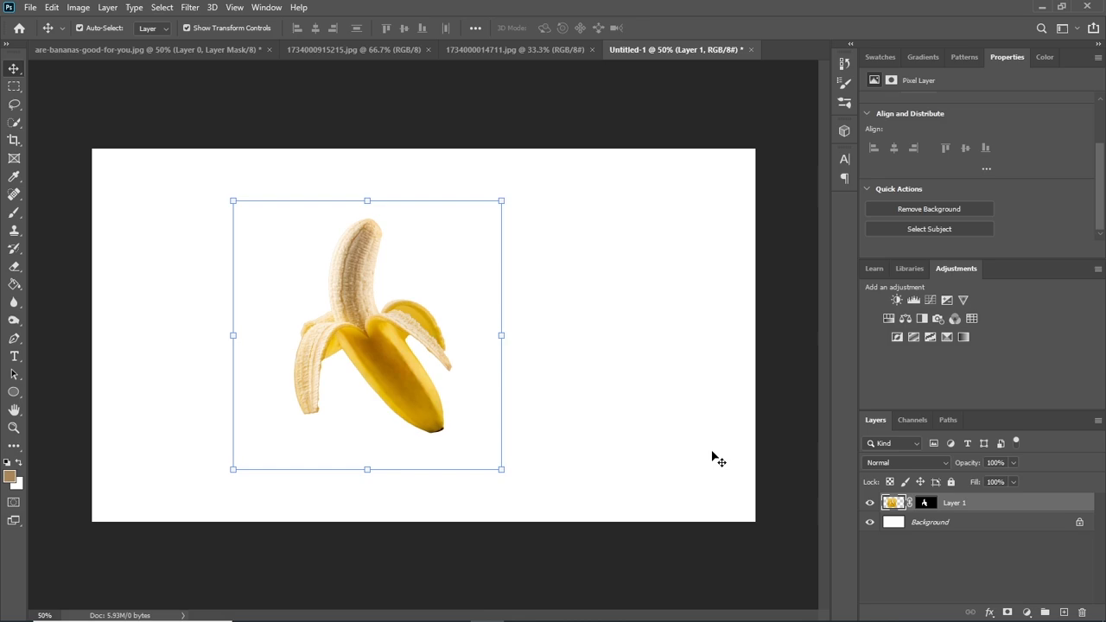
# Flip the banana horizontally and shift it slightly toward the canvas centre.
pyautogui.click(52, 7)
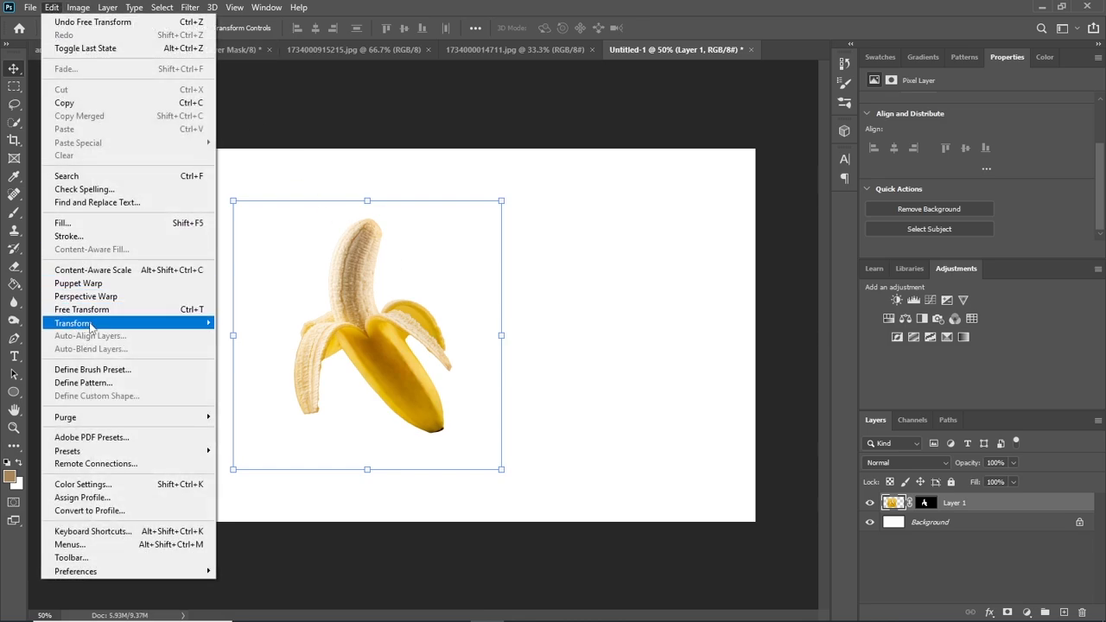
pyautogui.moveTo(92, 324)
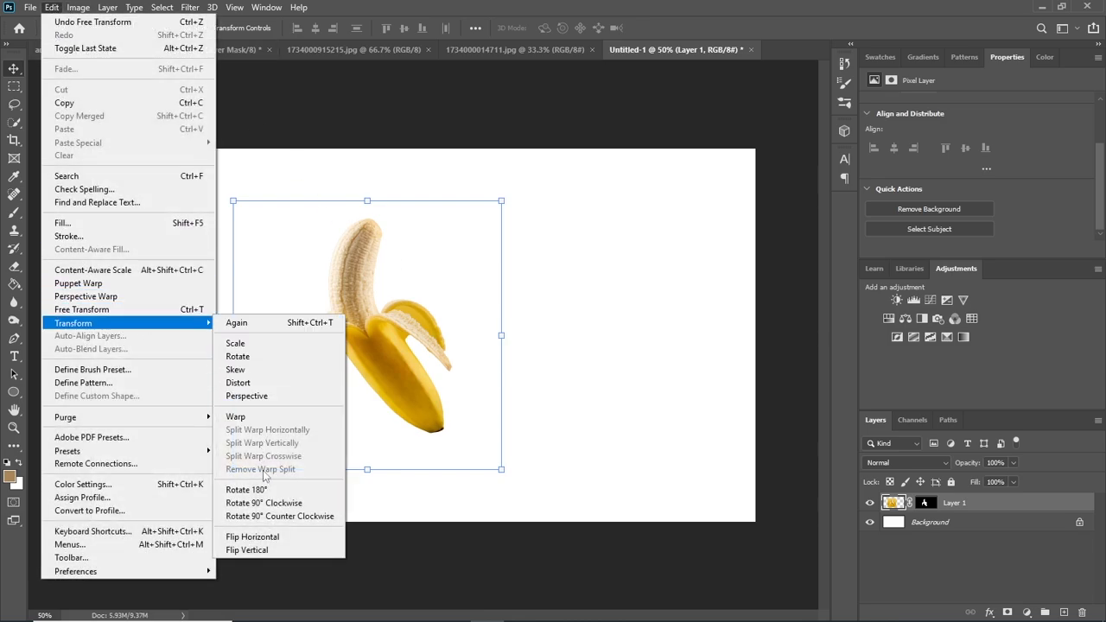
pyautogui.click(264, 536)
pyautogui.moveTo(380, 331); pyautogui.dragTo(409, 328)
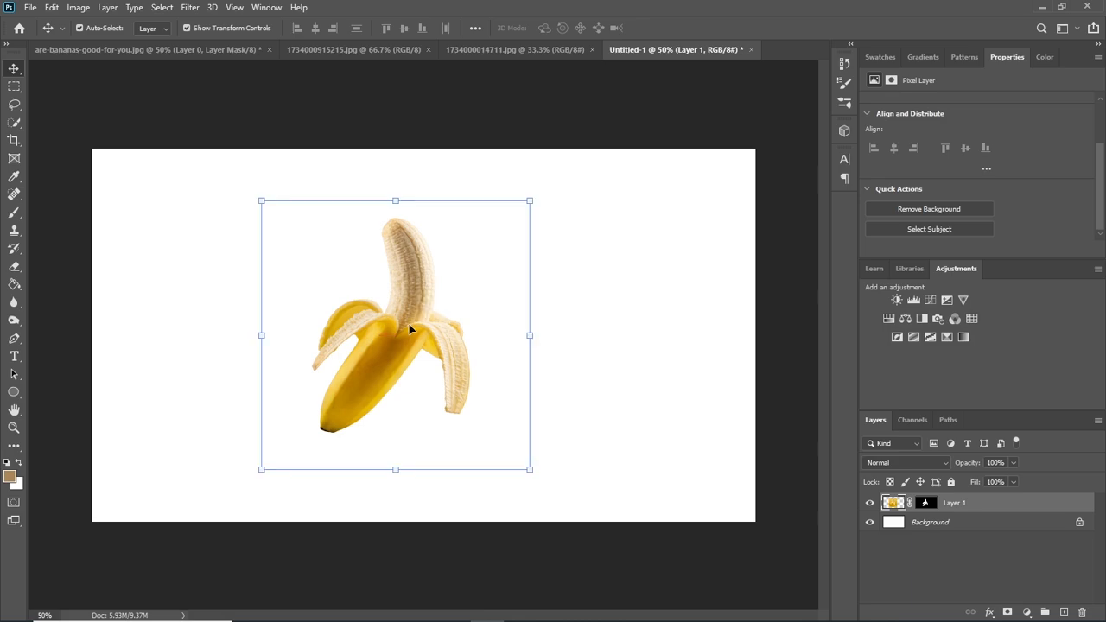
pyautogui.click(21, 377)
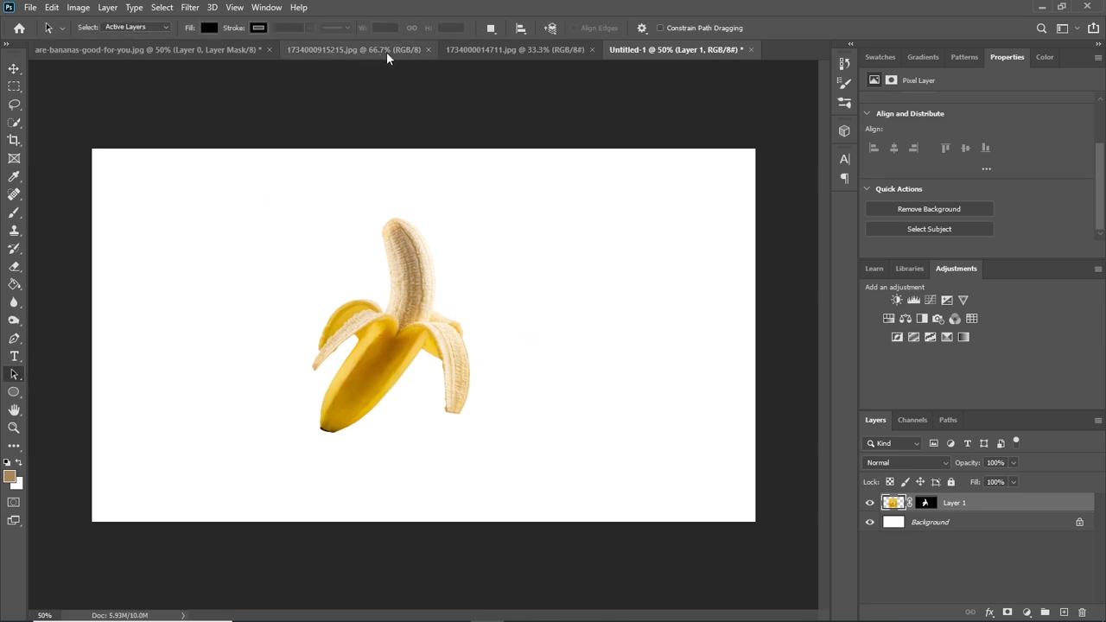
# Hide the banana's peeled tip by painting black on its layer mask, enlarging the soft round brush to 36 px.
pyautogui.click(14, 214)
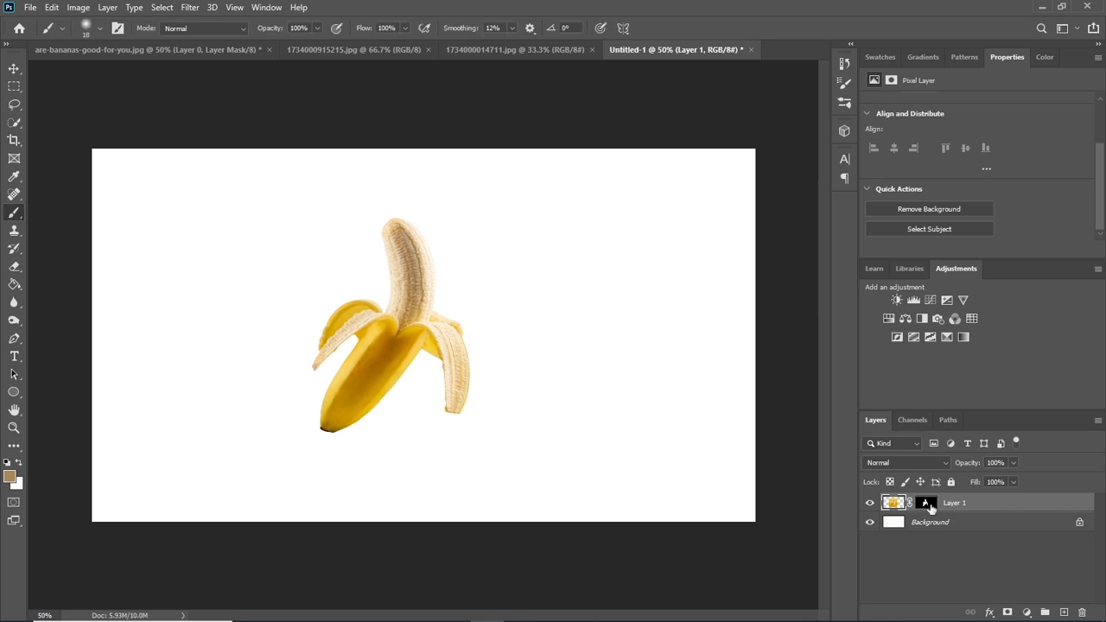
pyautogui.click(924, 503)
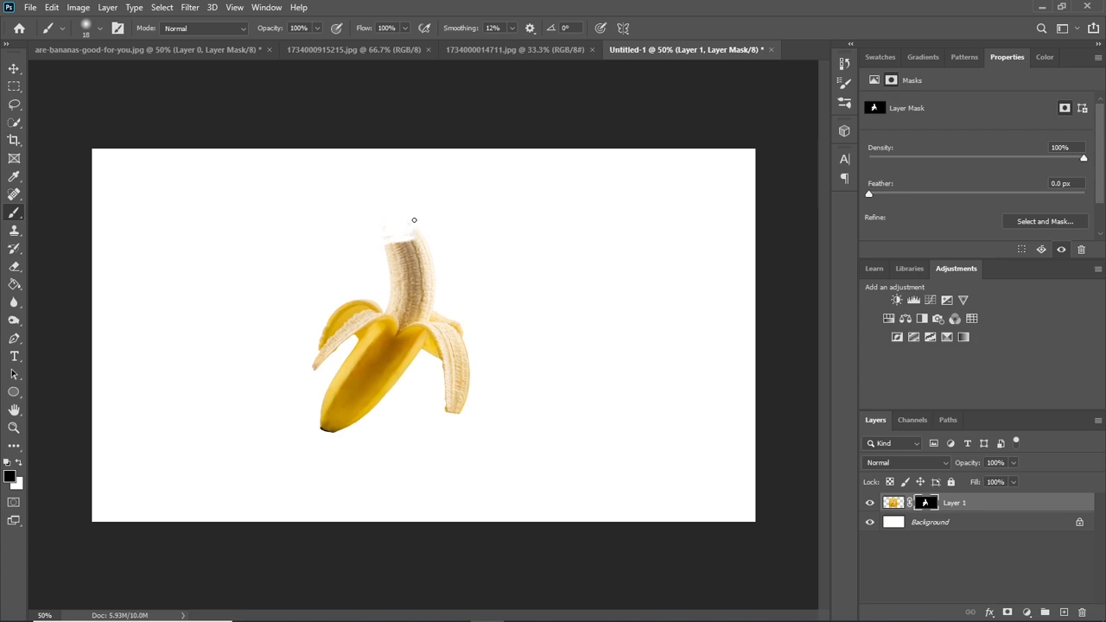
pyautogui.click(101, 28)
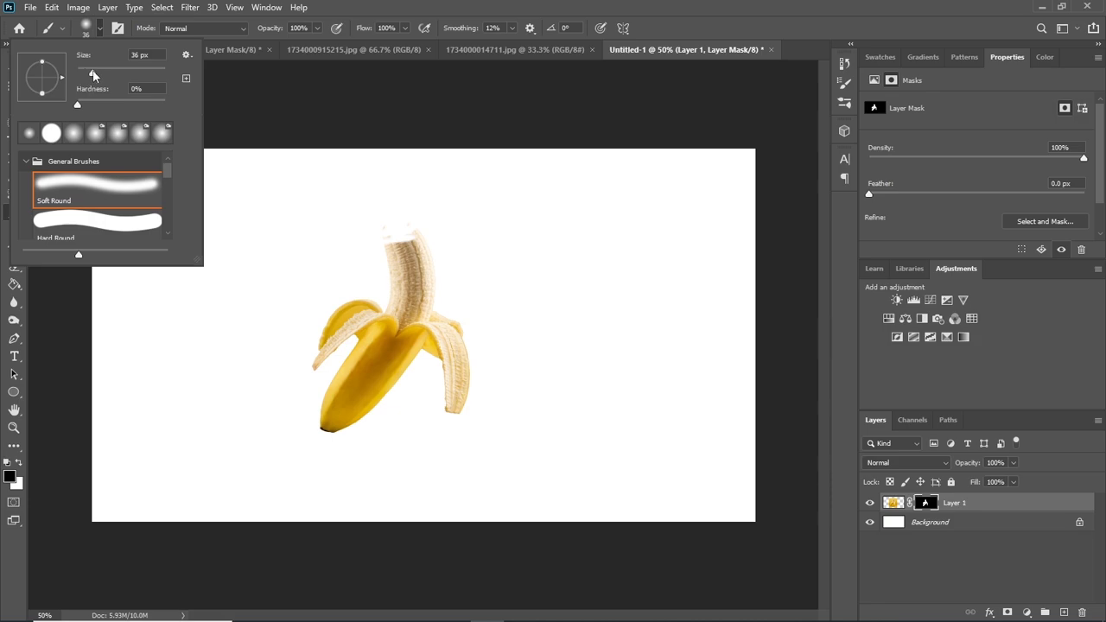
pyautogui.click(100, 27)
pyautogui.moveTo(415, 242); pyautogui.dragTo(426, 235)
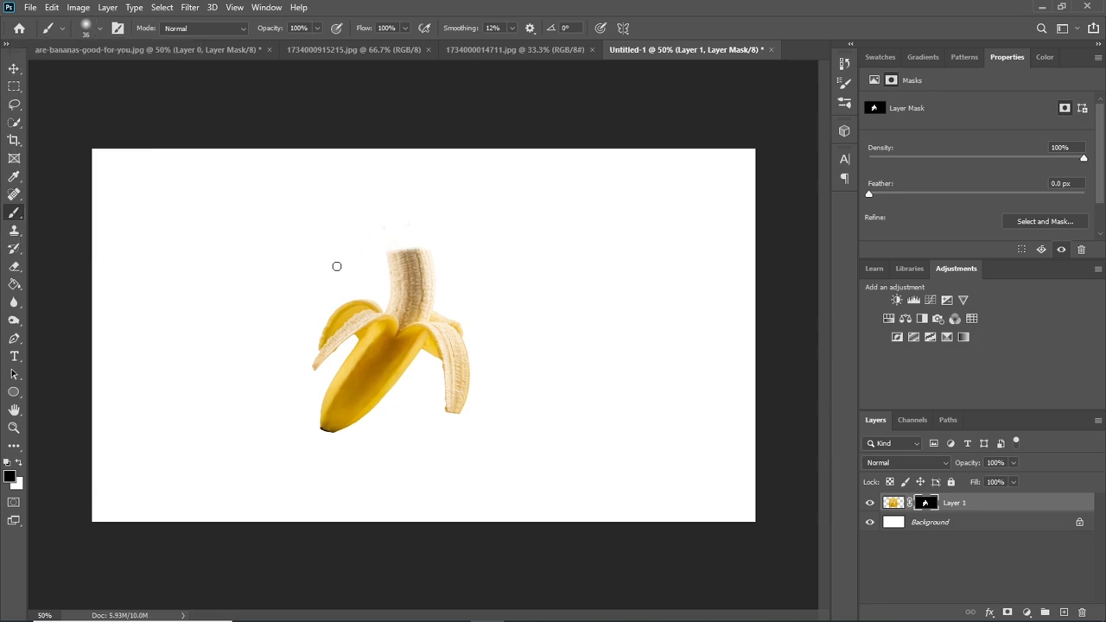
pyautogui.click(16, 373)
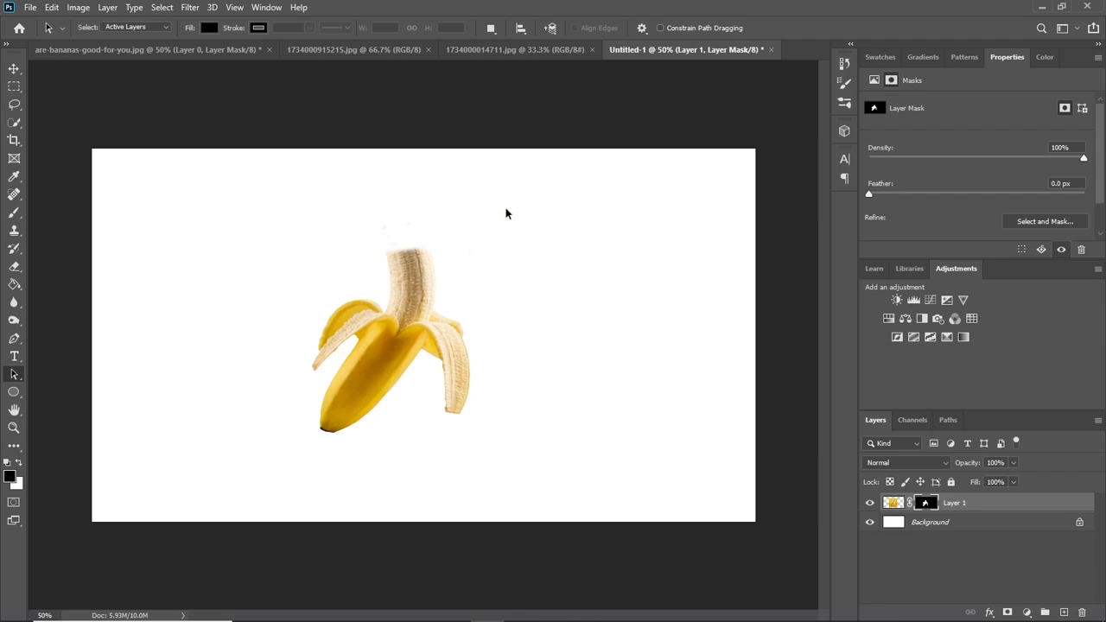
# Select the duck's head and upper neck in 1734000915215.jpg with the Quick Selection tool.
pyautogui.click(509, 46)
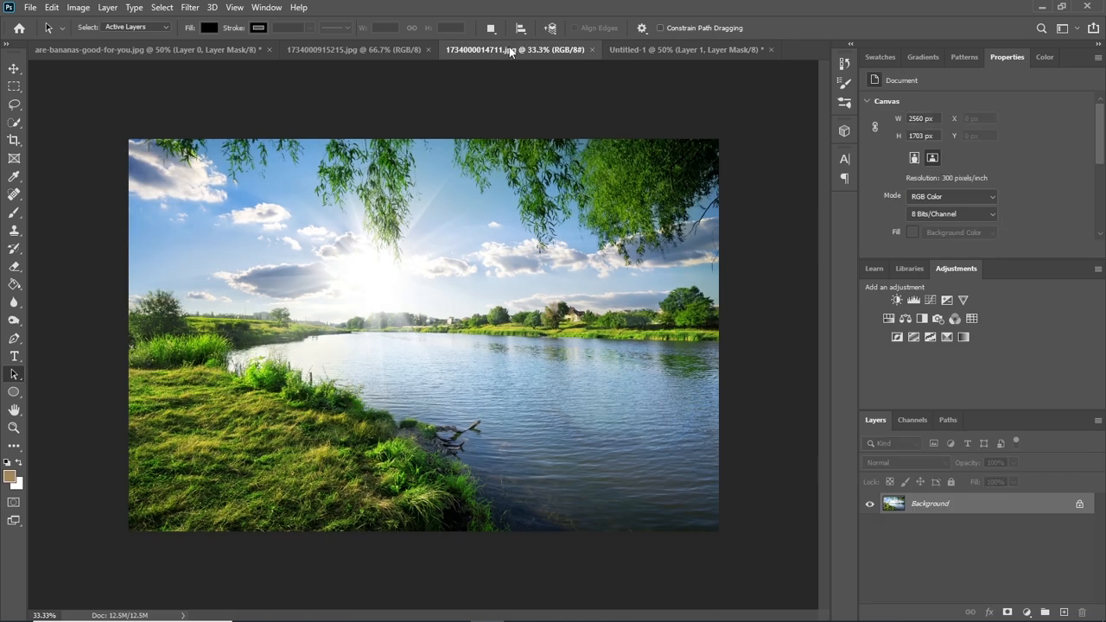
pyautogui.click(395, 49)
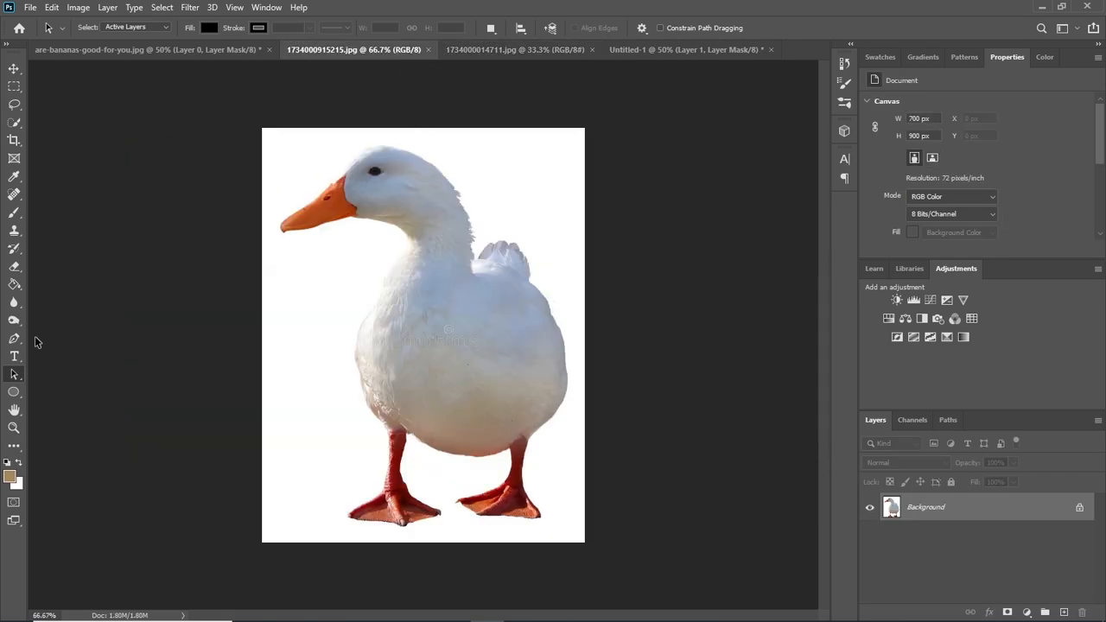
pyautogui.click(14, 123)
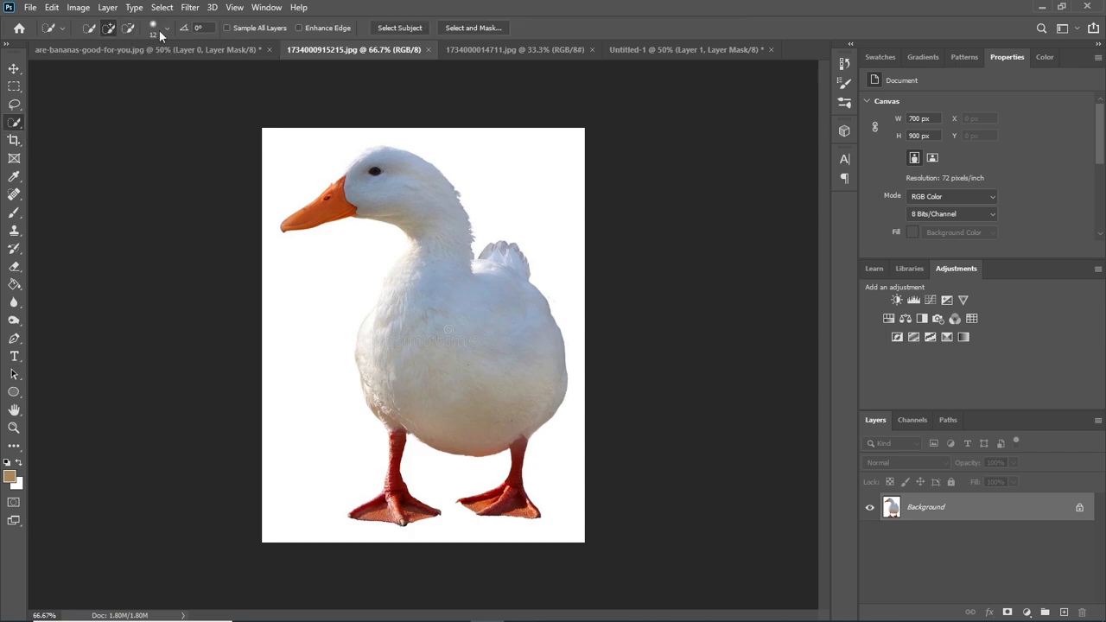
pyautogui.moveTo(392, 186)
pyautogui.mouseDown()
pyautogui.moveTo(333, 205)
pyautogui.moveTo(371, 172)
pyautogui.moveTo(414, 177)
pyautogui.mouseUp()
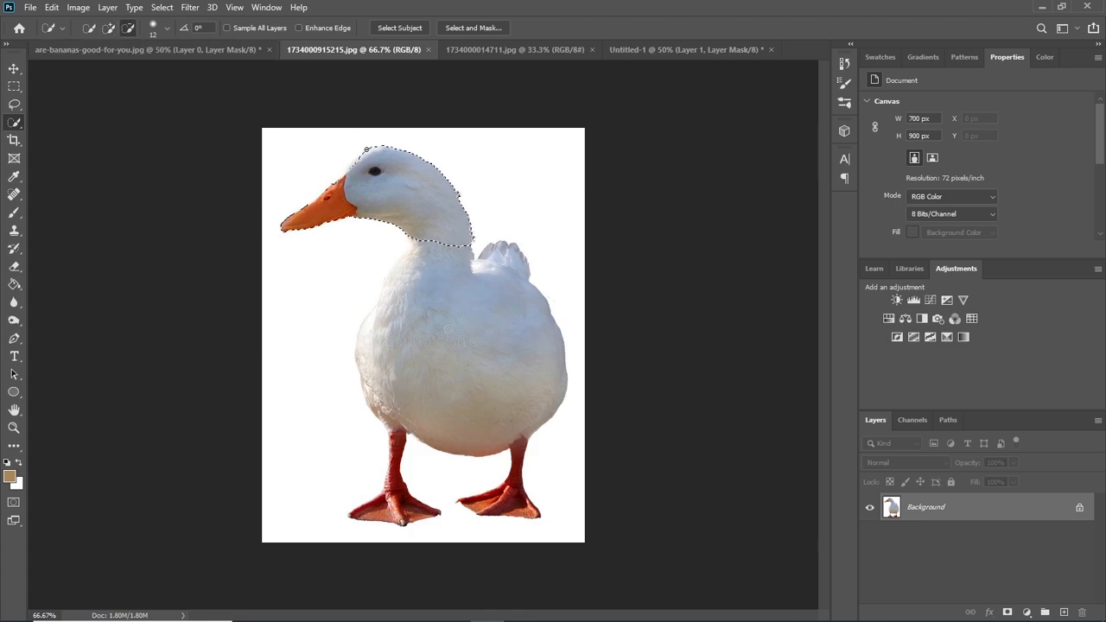
pyautogui.click(123, 29)
pyautogui.click(110, 29)
# Copy the selected duck head and paste it into the Untitled-1 document.
pyautogui.click(50, 8)
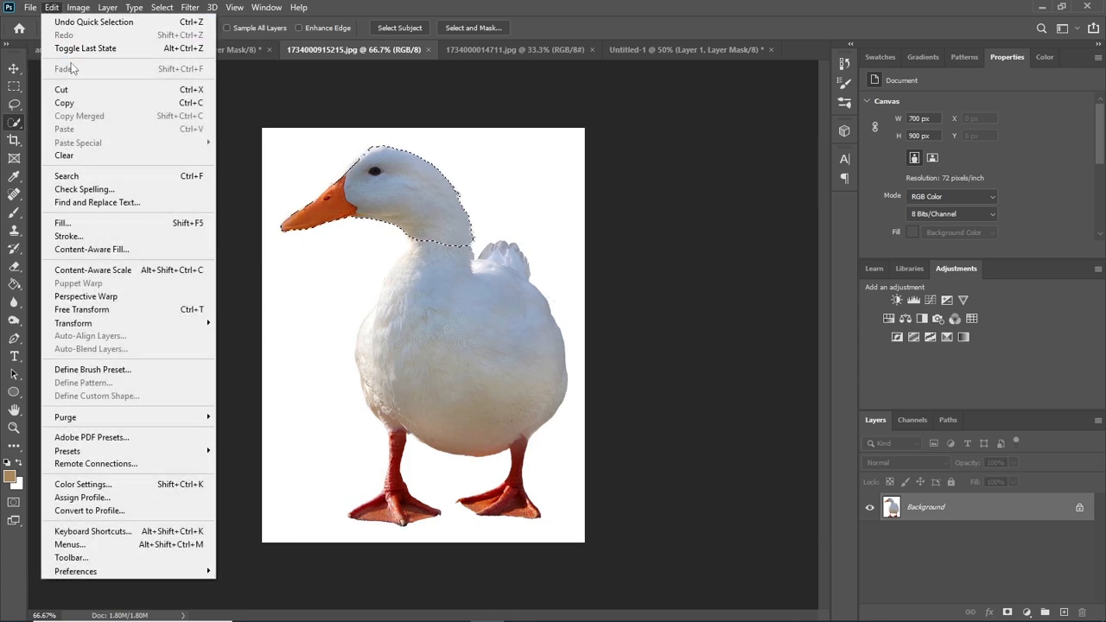
pyautogui.click(69, 101)
pyautogui.click(685, 49)
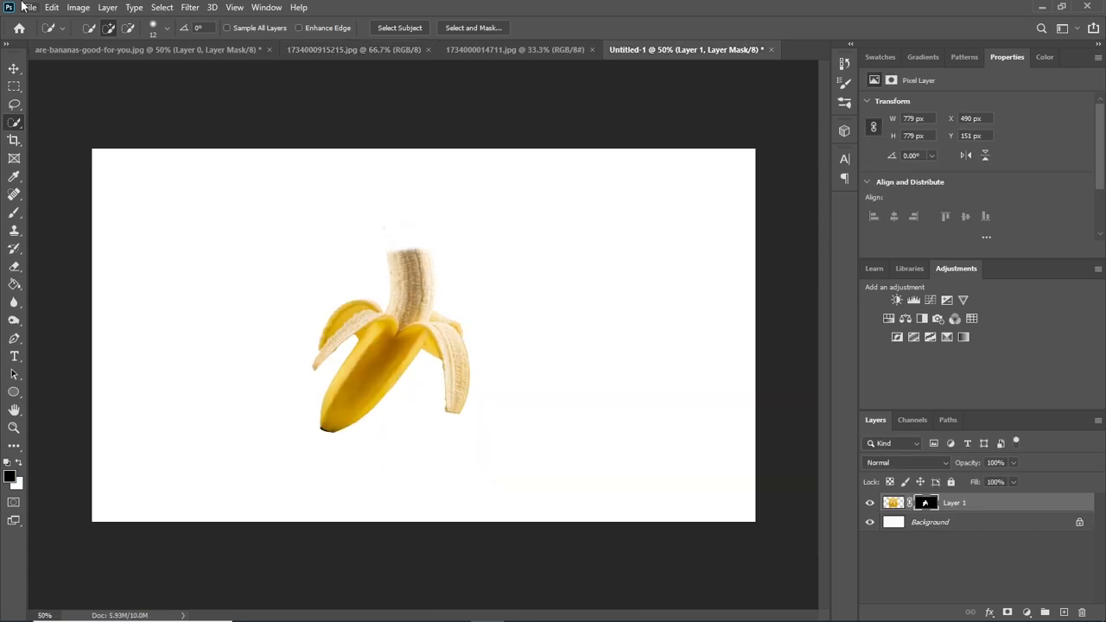
pyautogui.click(50, 8)
pyautogui.click(69, 131)
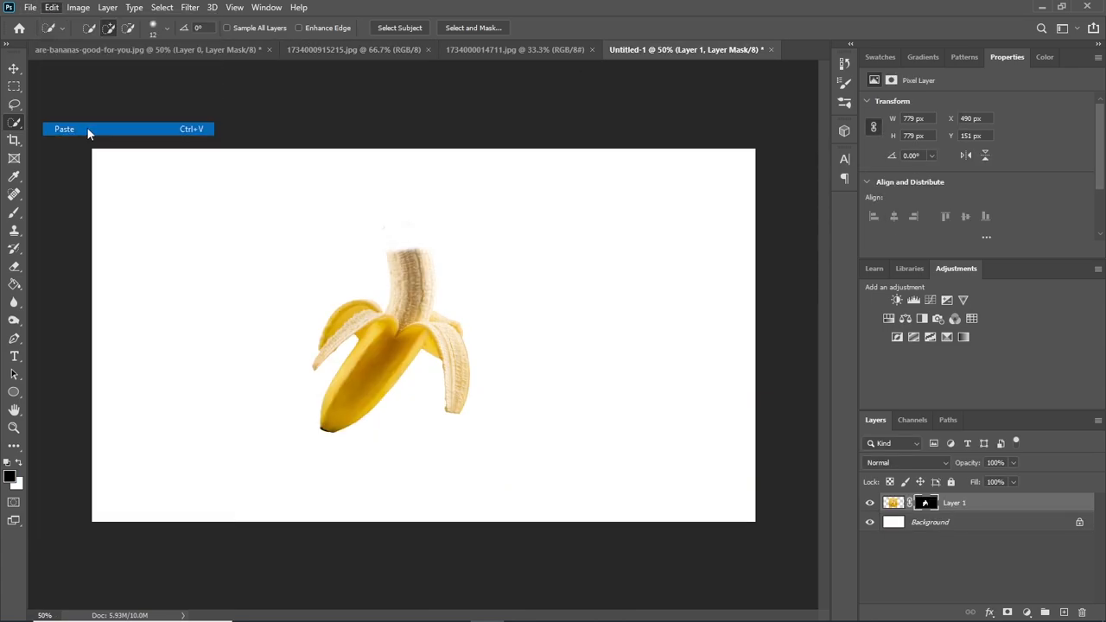
# Move the duck head up over the banana's cut end and flip it horizontally.
pyautogui.press('v')
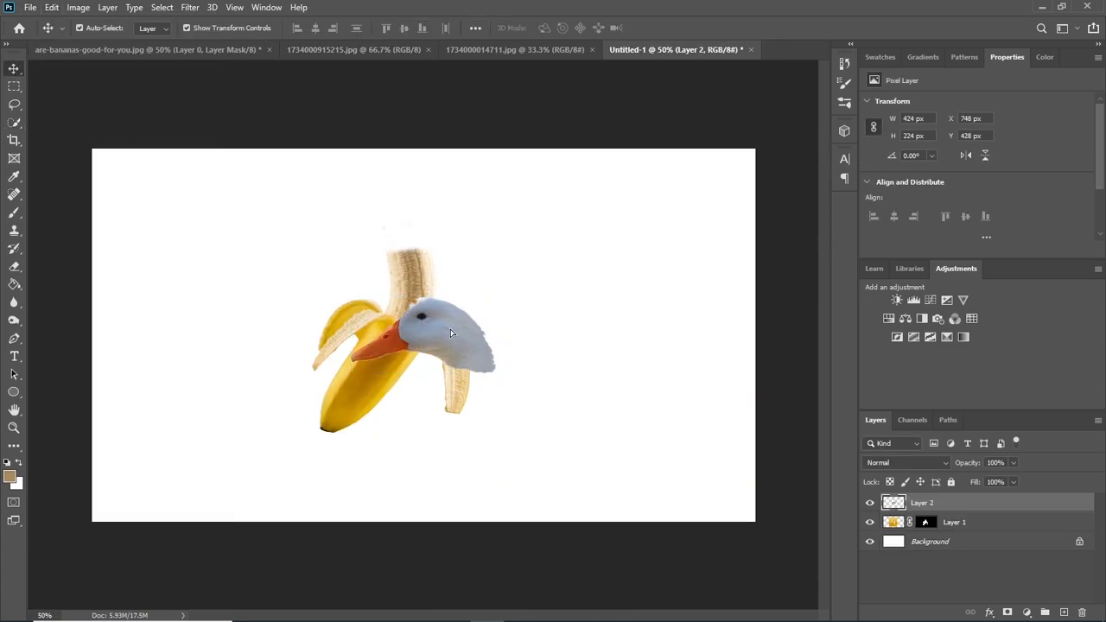
pyautogui.moveTo(461, 362); pyautogui.dragTo(426, 265)
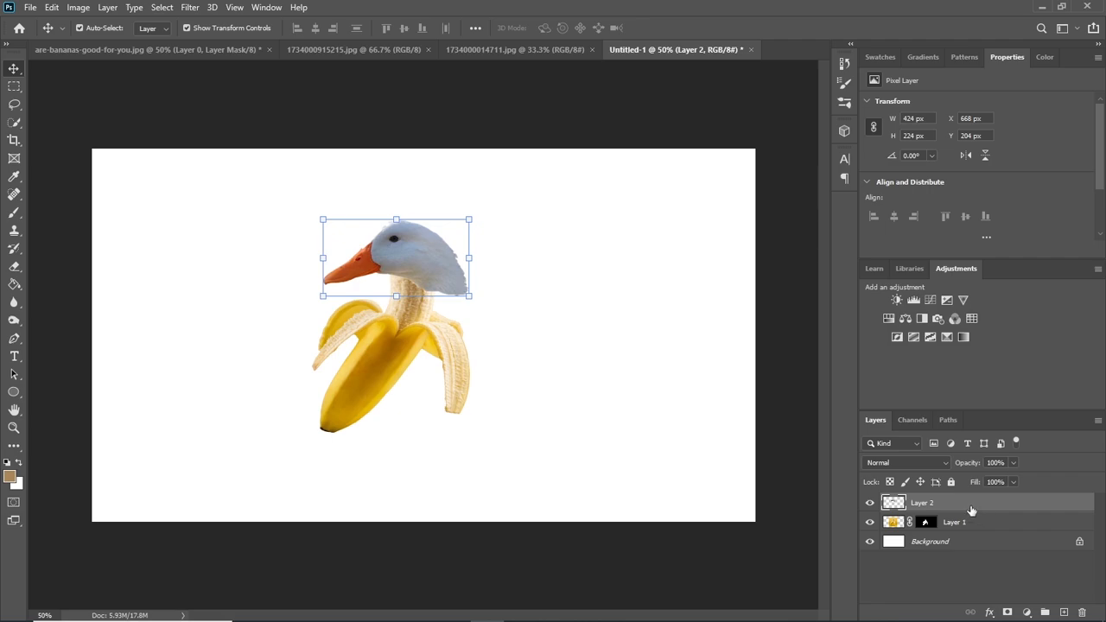
pyautogui.click(52, 8)
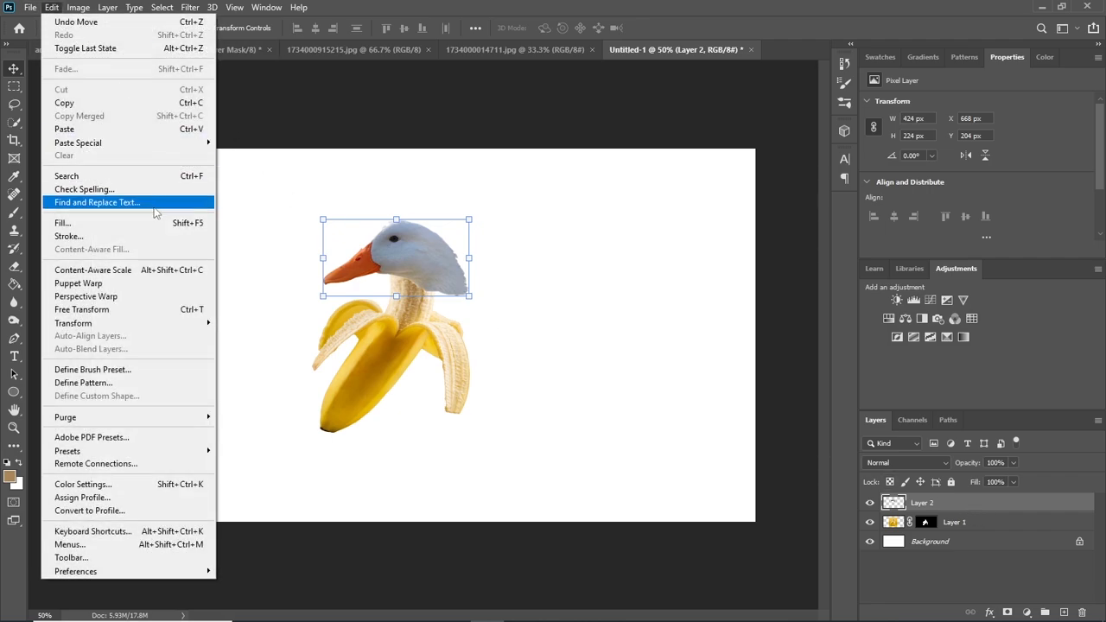
pyautogui.moveTo(168, 324)
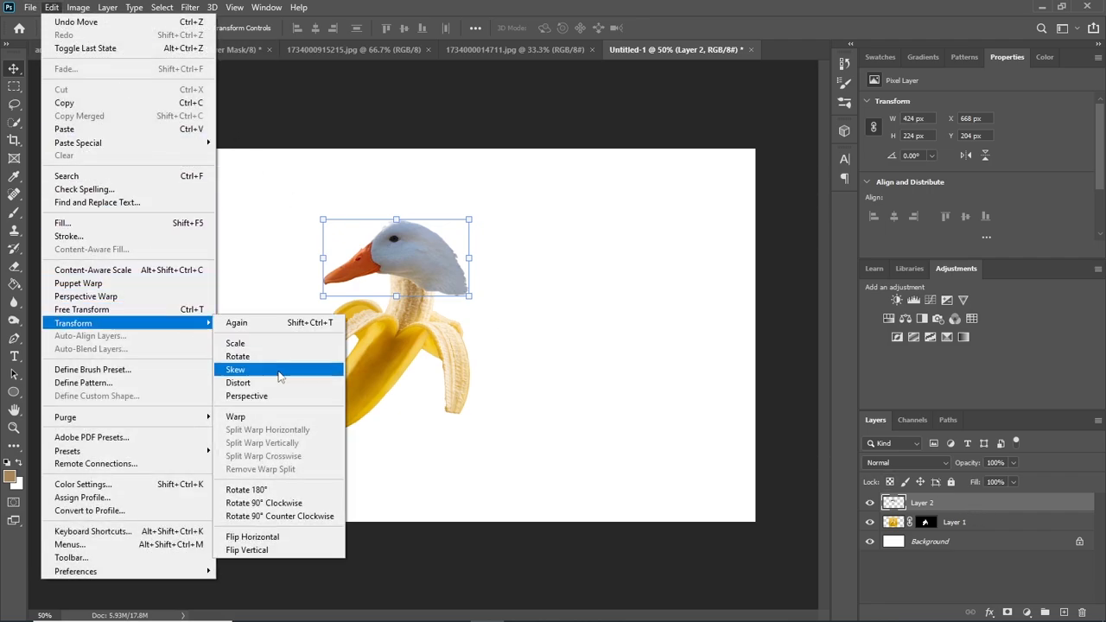
pyautogui.click(259, 536)
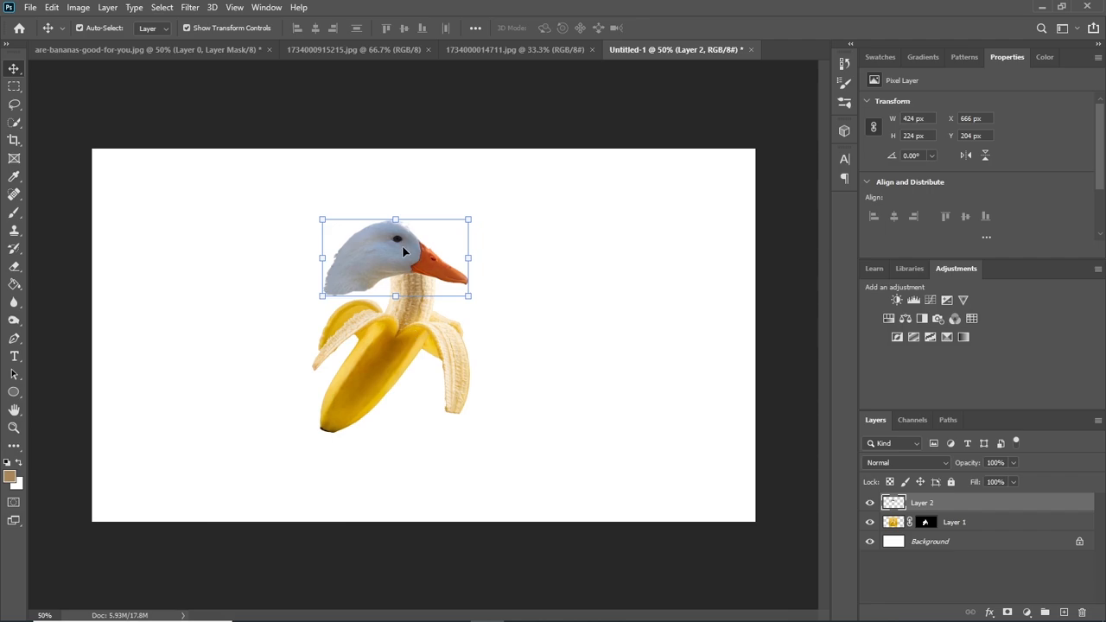
# Scale the duck head to about 80% and seat its neck on the banana's cut end.
pyautogui.moveTo(403, 251); pyautogui.dragTo(464, 210)
pyautogui.moveTo(529, 250); pyautogui.dragTo(498, 242)
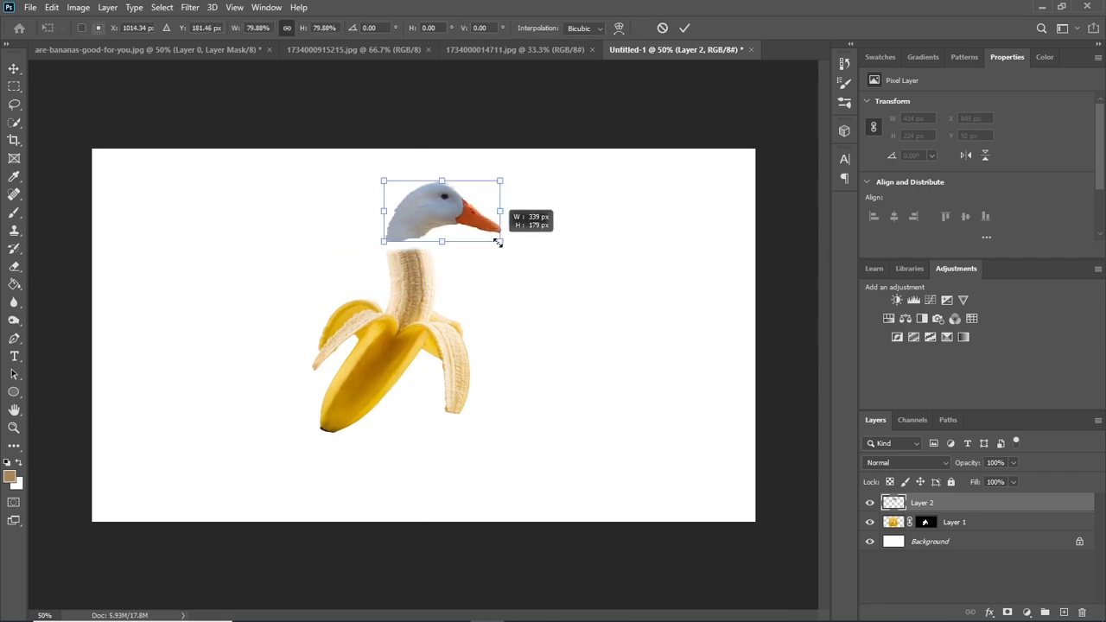
pyautogui.moveTo(453, 207); pyautogui.dragTo(465, 219)
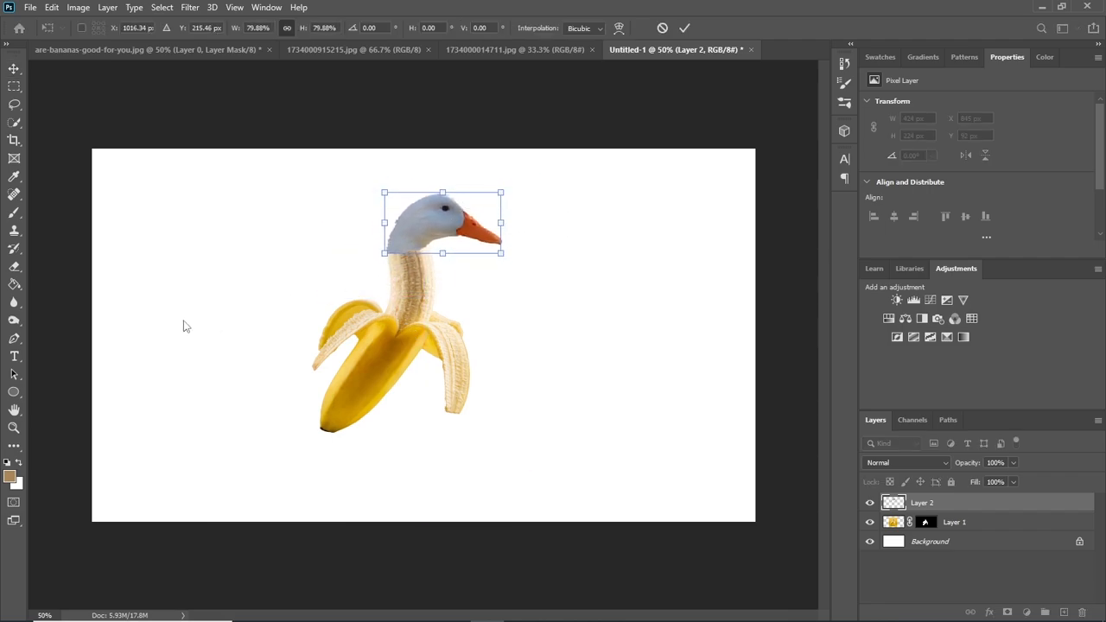
pyautogui.click(14, 374)
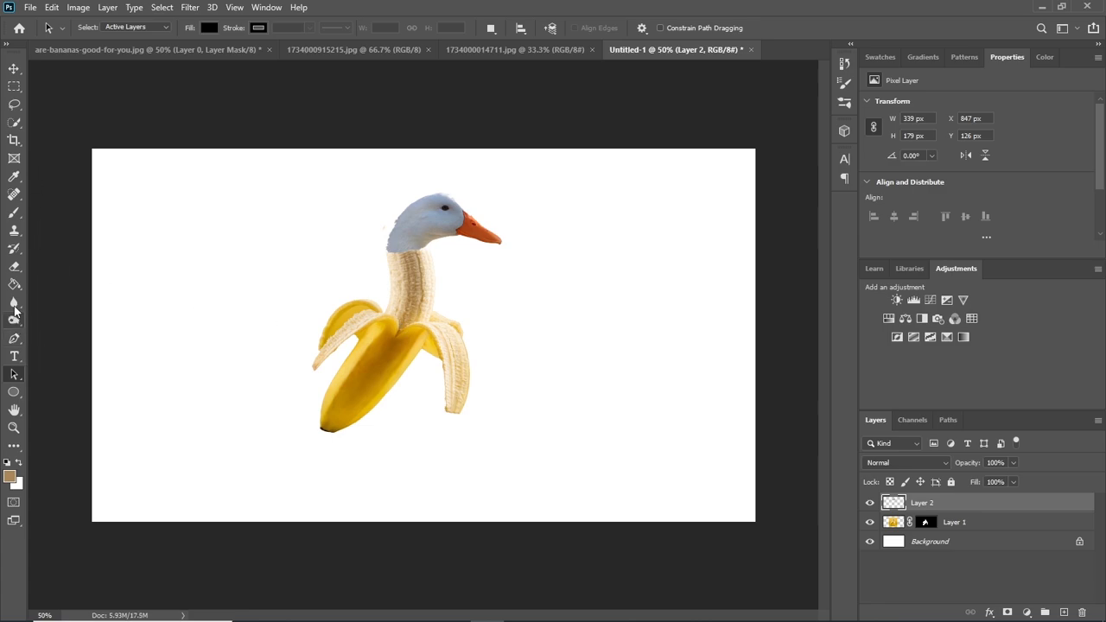
# Merge the duck head layer and the banana layer into one layer.
pyautogui.keyDown('shift'); pyautogui.click(976, 523); pyautogui.keyUp('shift')
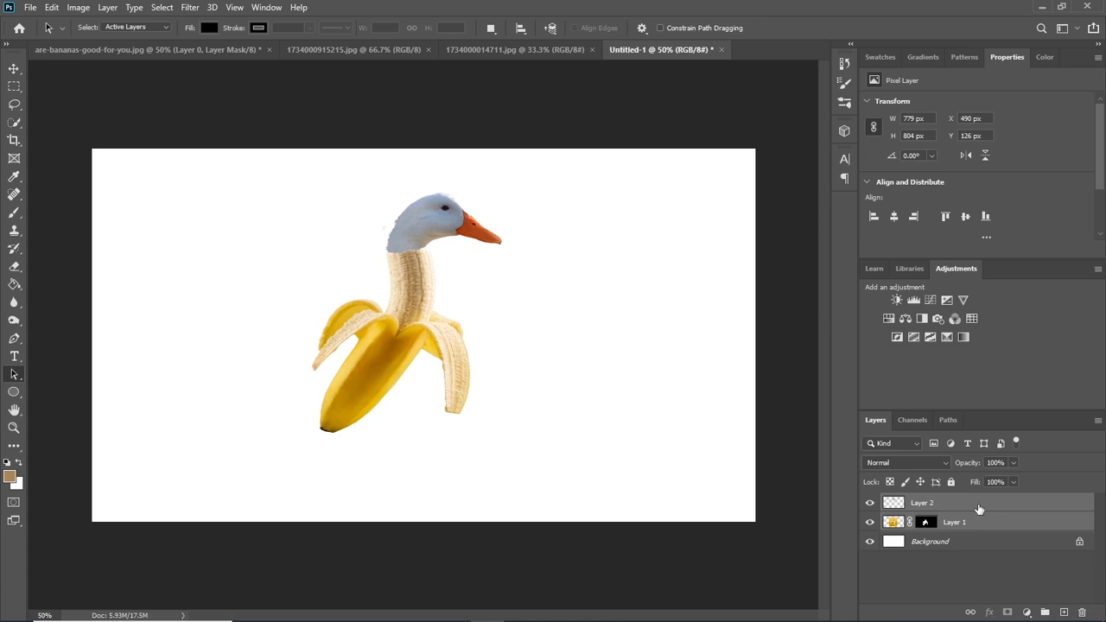
pyautogui.rightClick(978, 510)
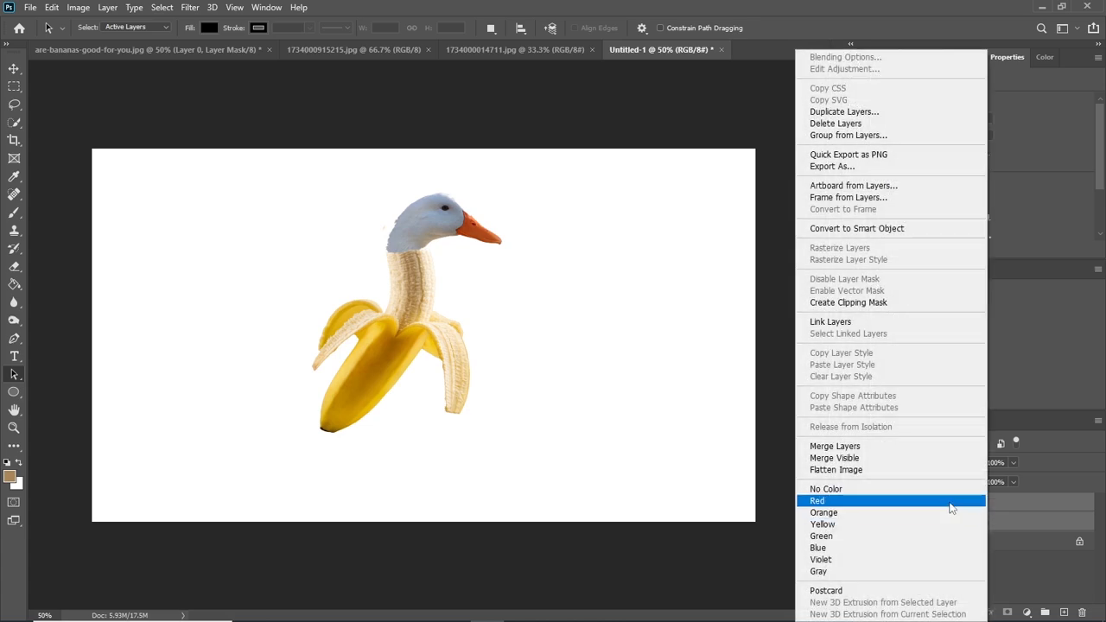
pyautogui.click(862, 446)
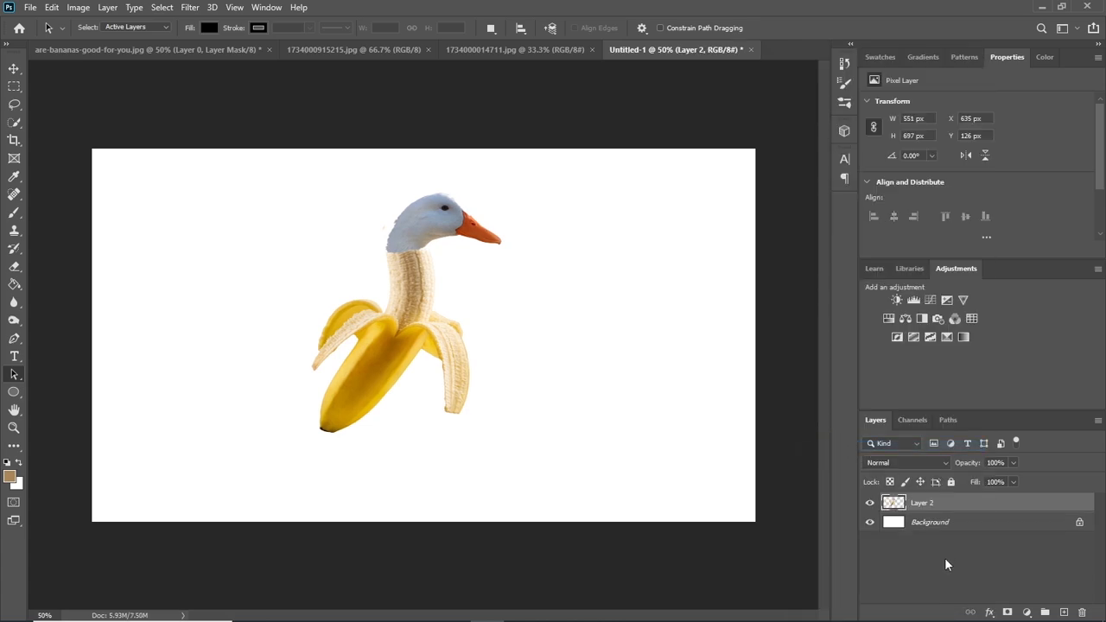
# Soften the seam between the duck's neck and the banana on Layer 2 with the Blur tool, using a 48 px brush.
pyautogui.click(907, 596)
pyautogui.click(955, 511)
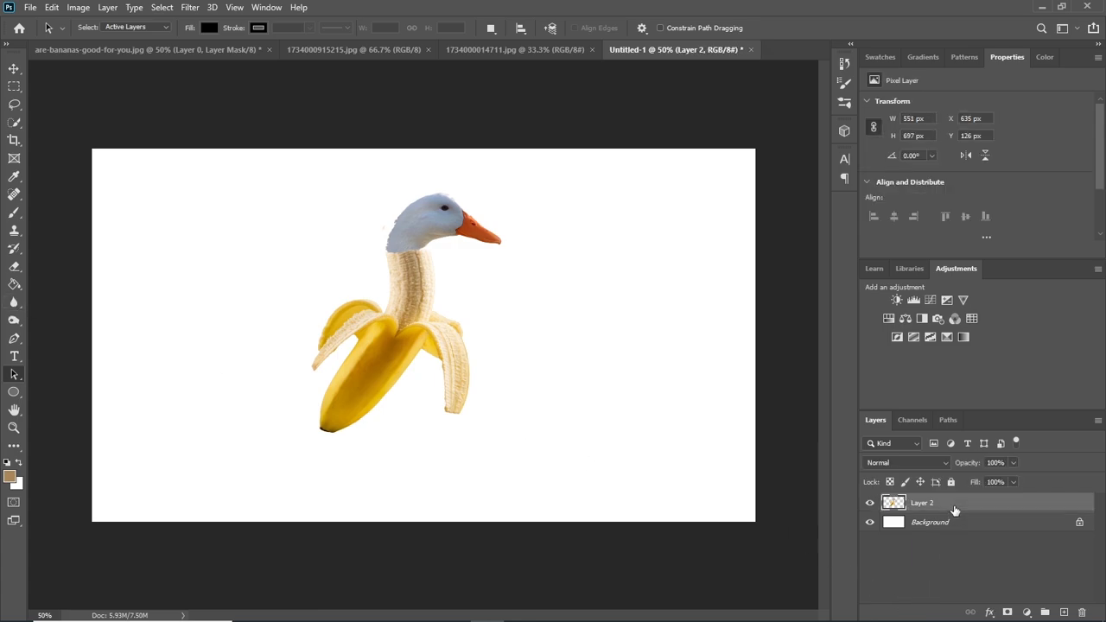
pyautogui.click(14, 302)
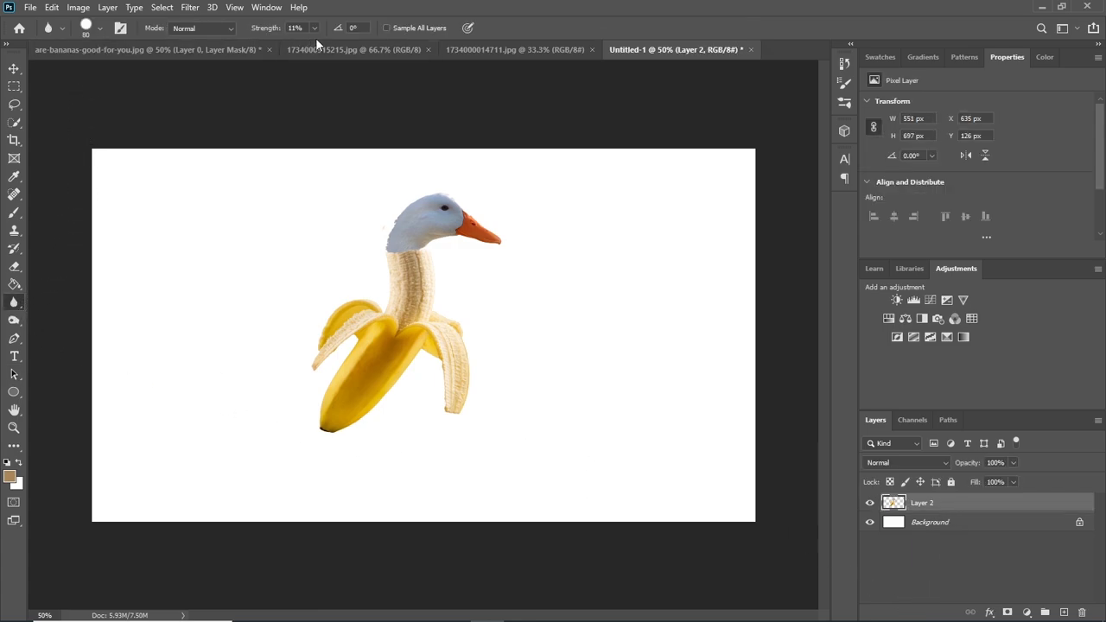
pyautogui.click(101, 28)
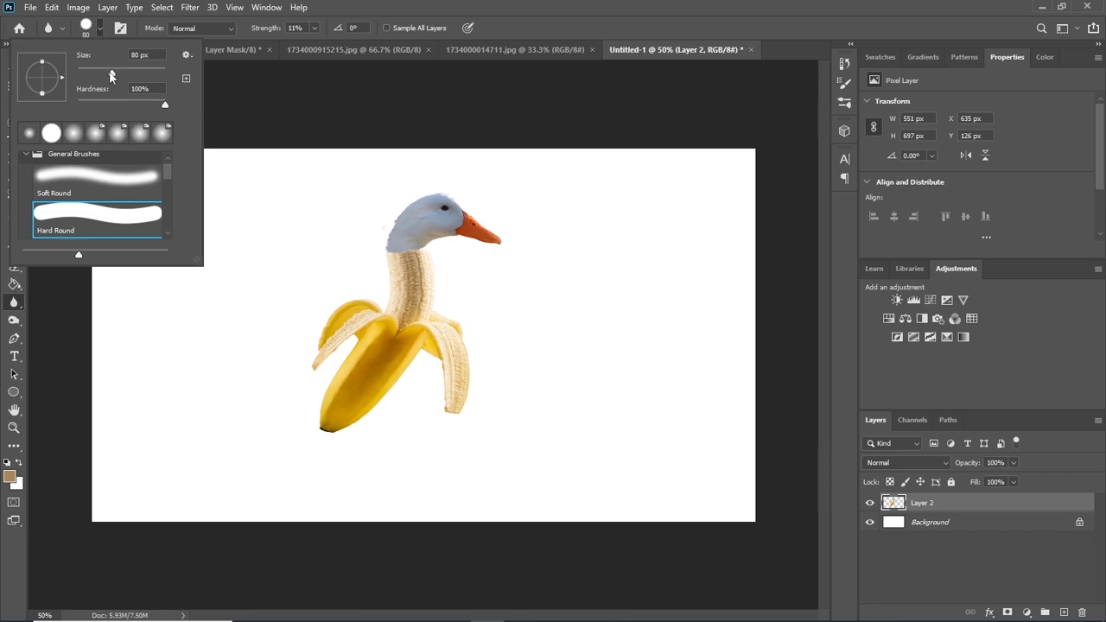
pyautogui.press('Return')
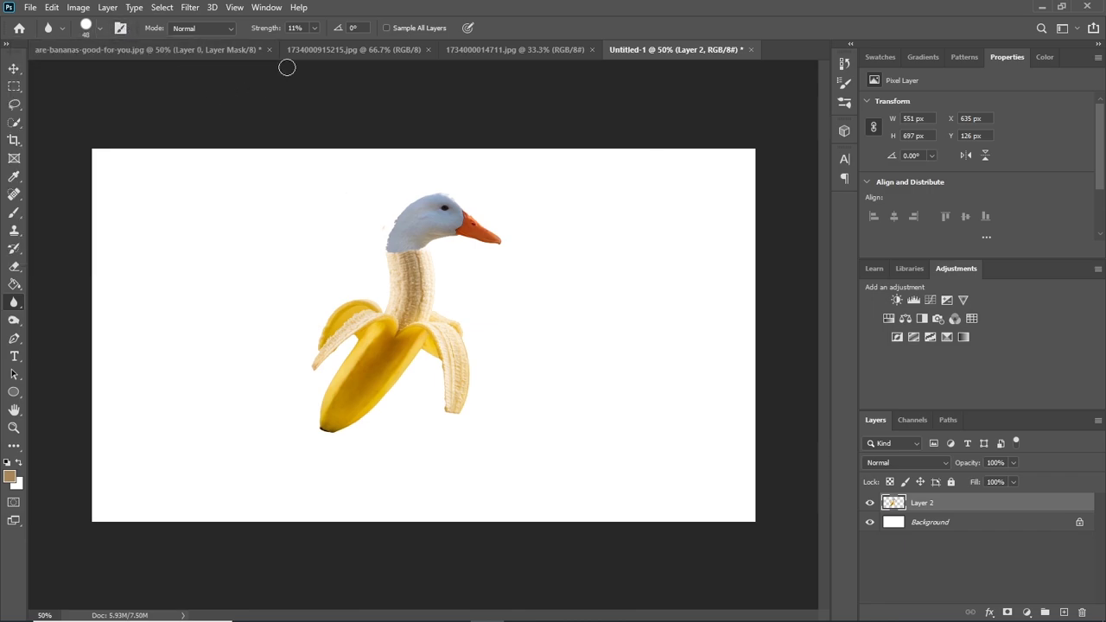
pyautogui.moveTo(407, 255); pyautogui.dragTo(394, 250)
pyautogui.click(14, 428)
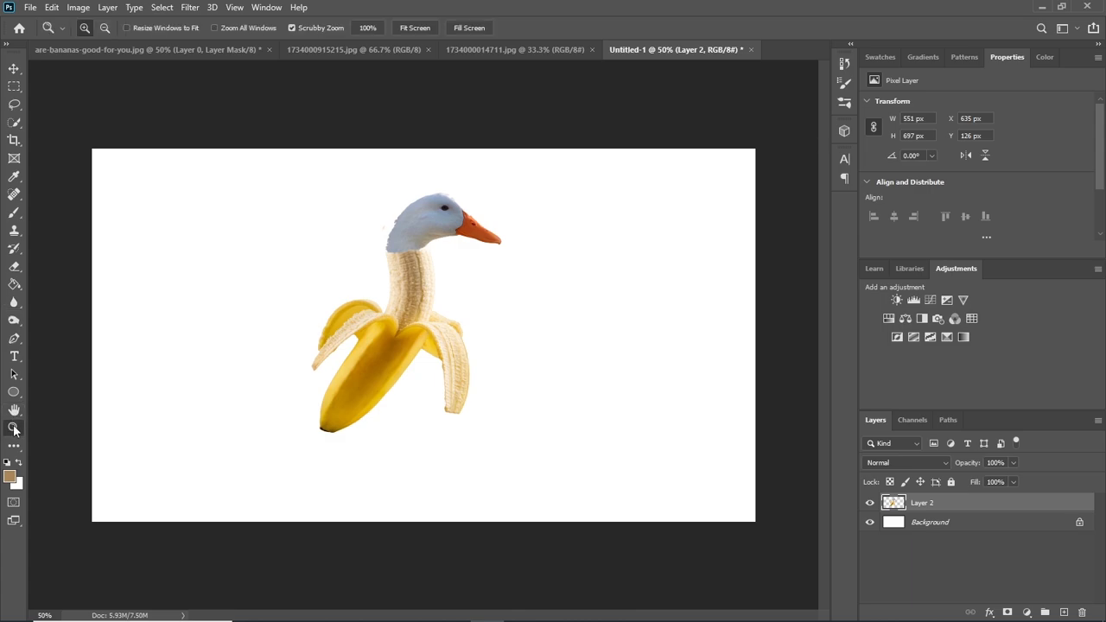
pyautogui.click(398, 268)
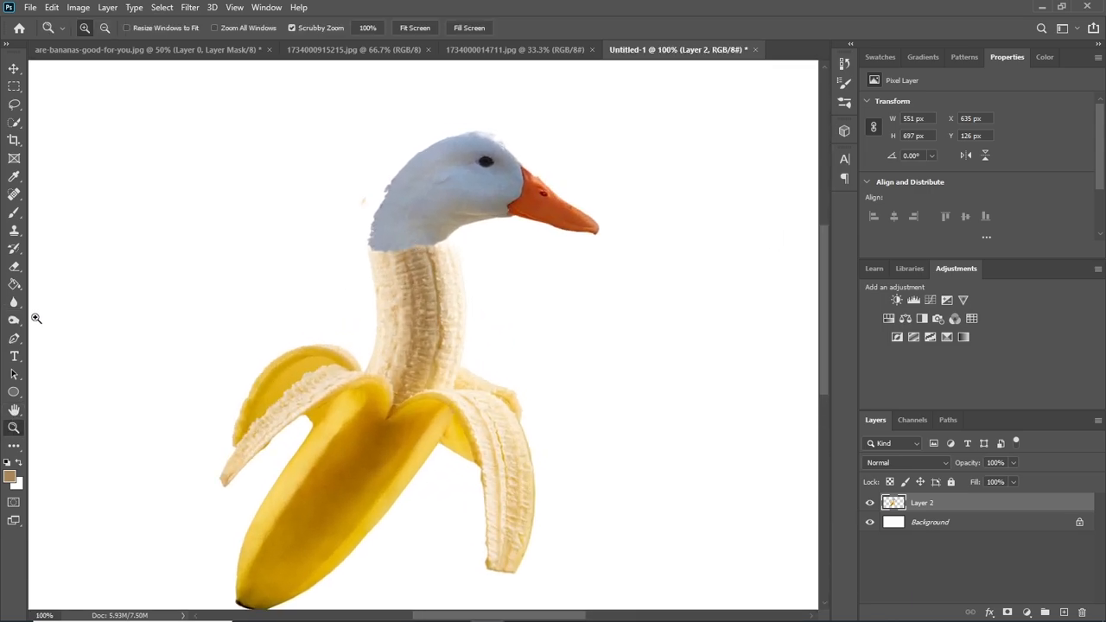
pyautogui.click(14, 301)
pyautogui.moveTo(401, 256)
pyautogui.mouseDown()
pyautogui.moveTo(460, 243)
pyautogui.moveTo(398, 247)
pyautogui.moveTo(424, 252)
pyautogui.mouseUp()
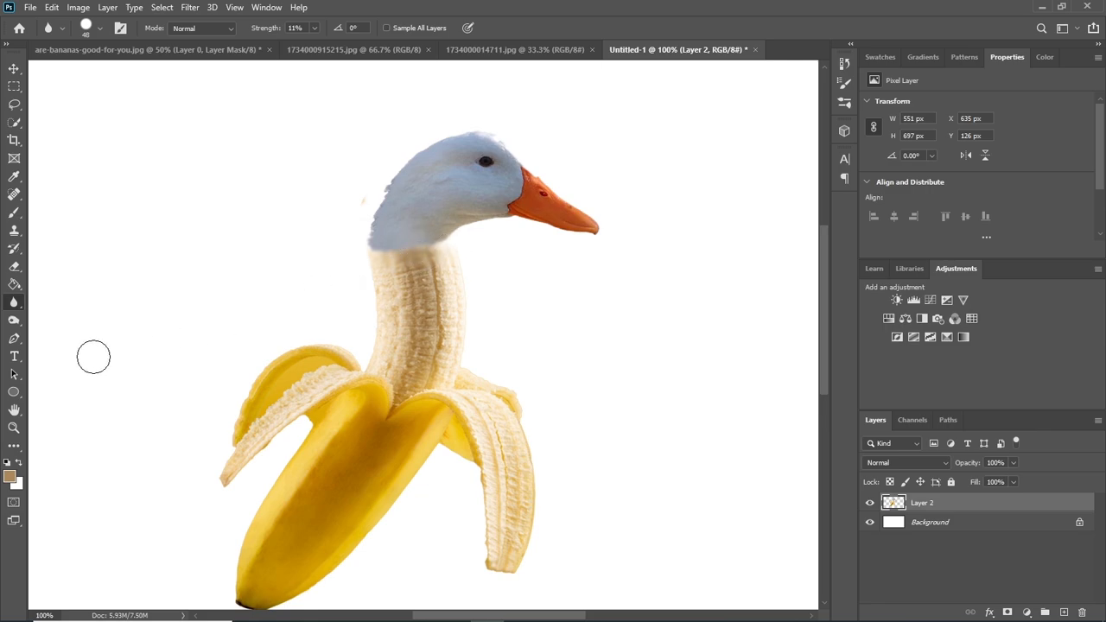
pyautogui.click(14, 427)
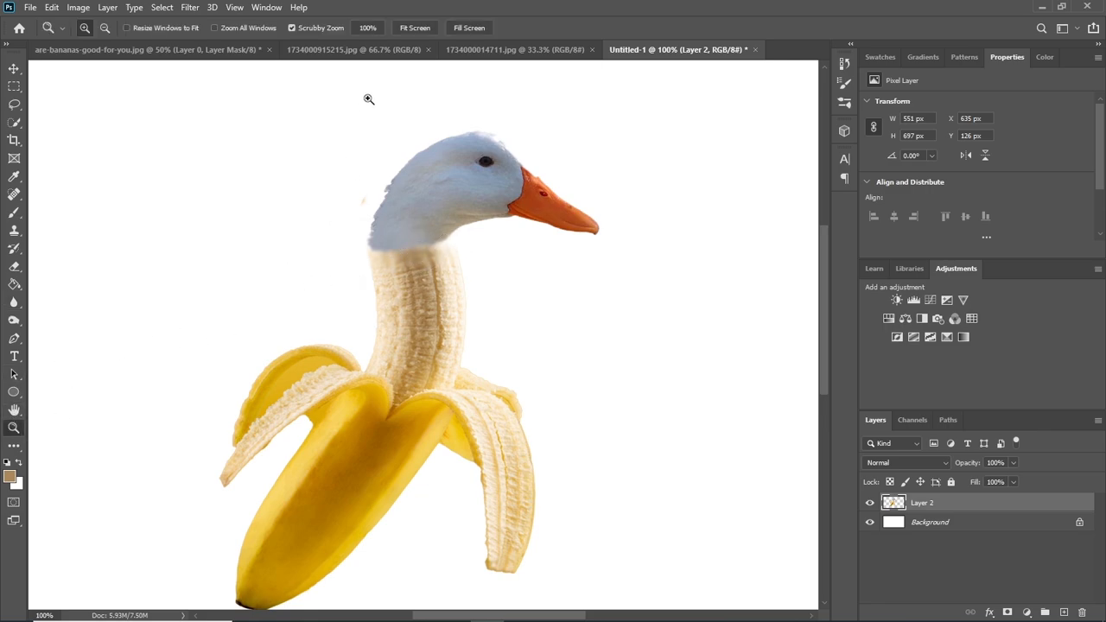
pyautogui.click(415, 28)
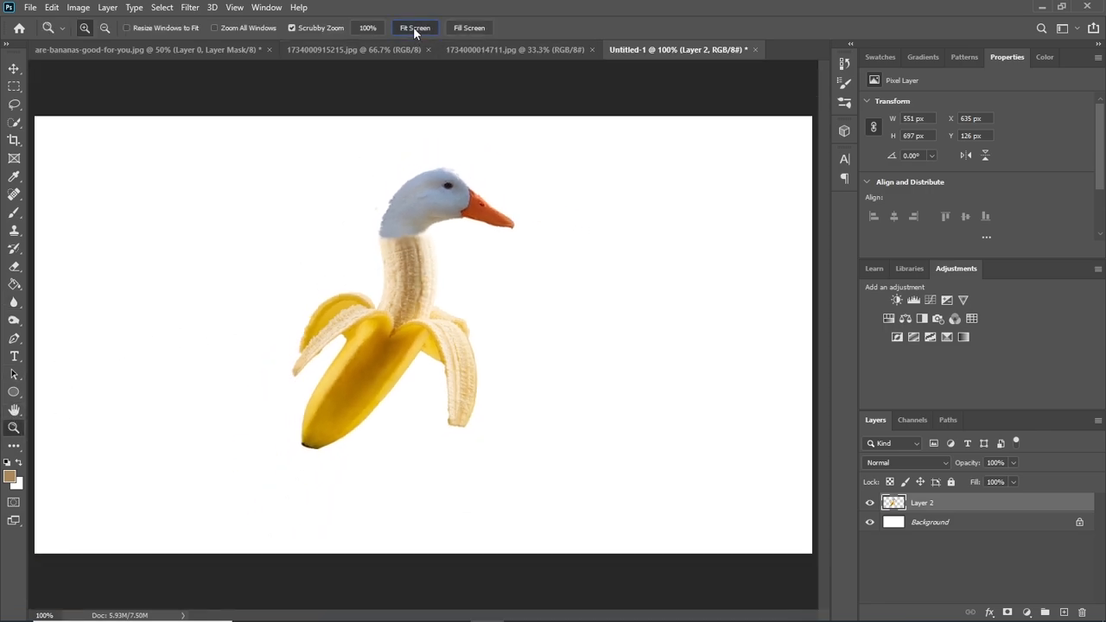
pyautogui.click(12, 374)
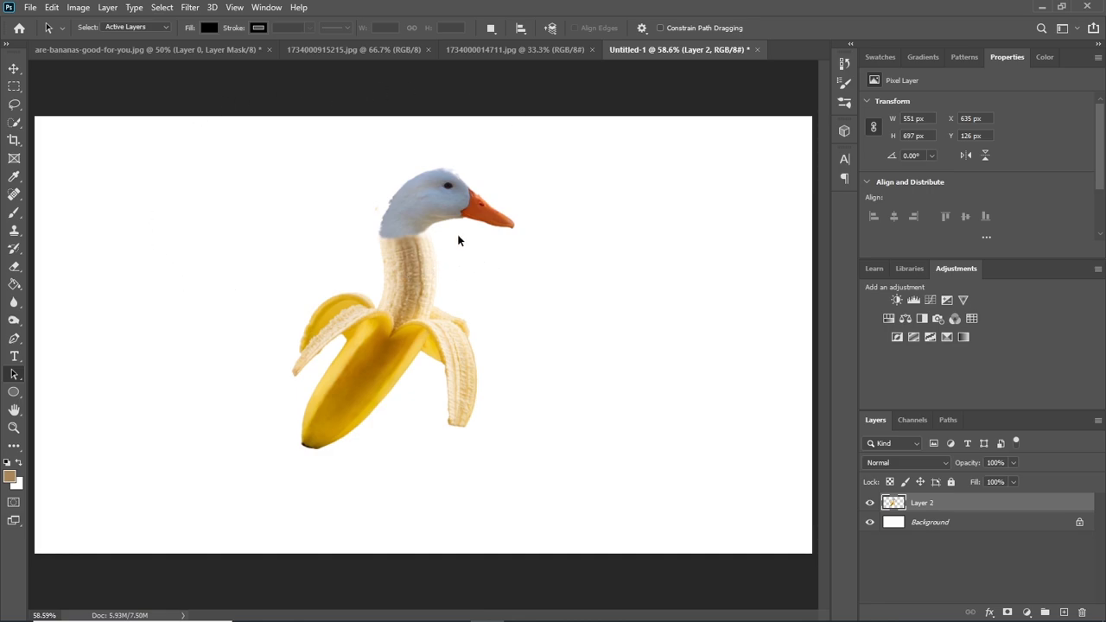
# Clear the head selection in 1734000915215.jpg and quick-select the duck's left-hand leg and webbed foot.
pyautogui.click(362, 50)
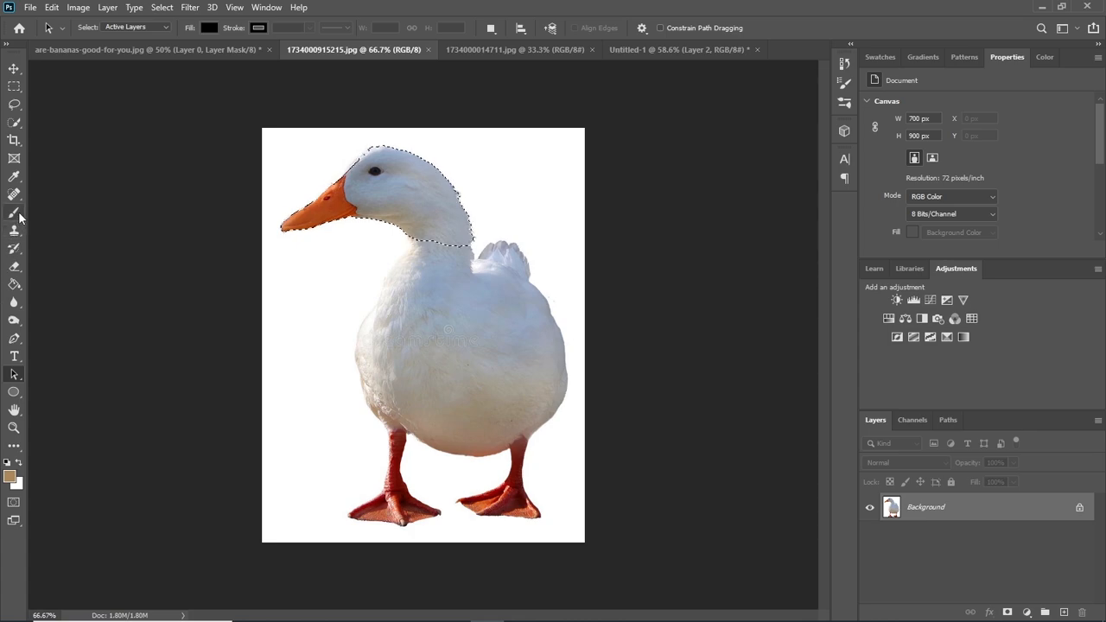
pyautogui.click(19, 122)
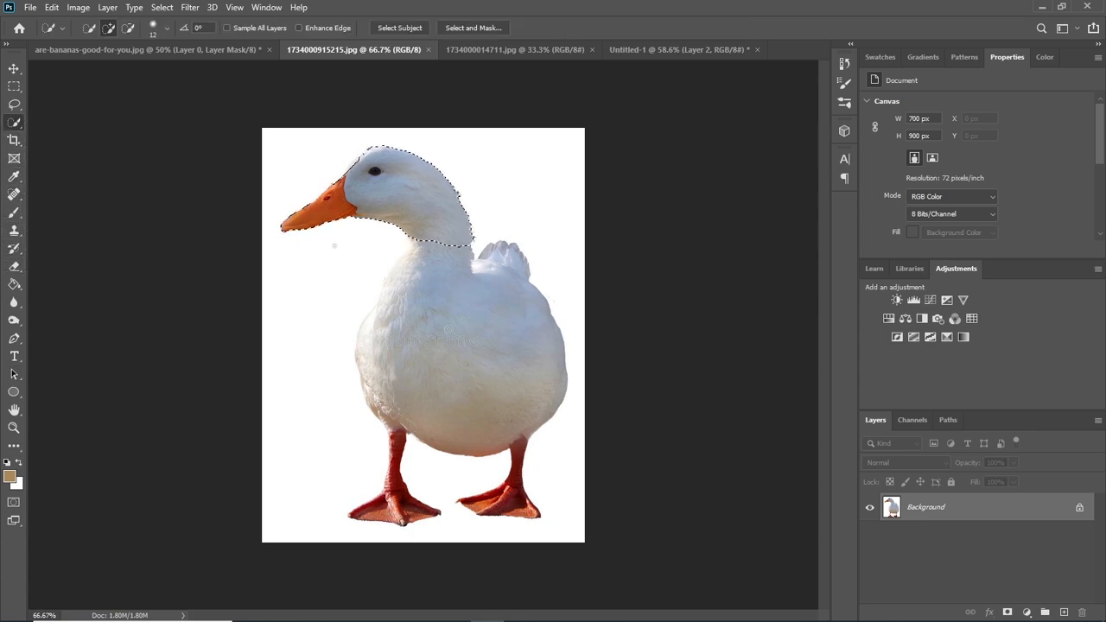
pyautogui.click(162, 8)
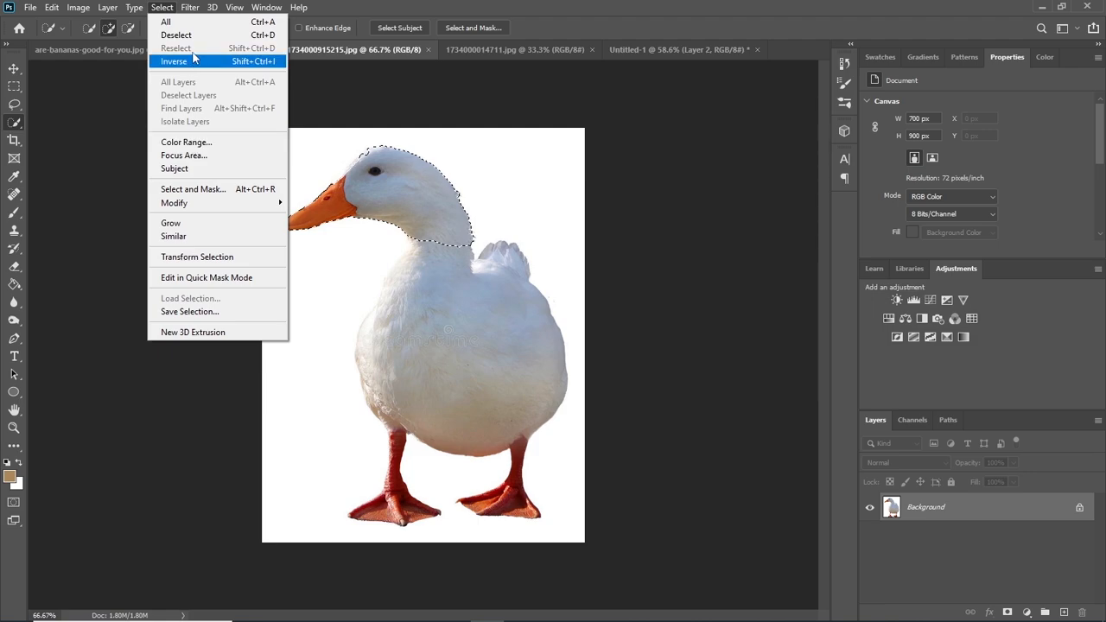
pyautogui.click(177, 35)
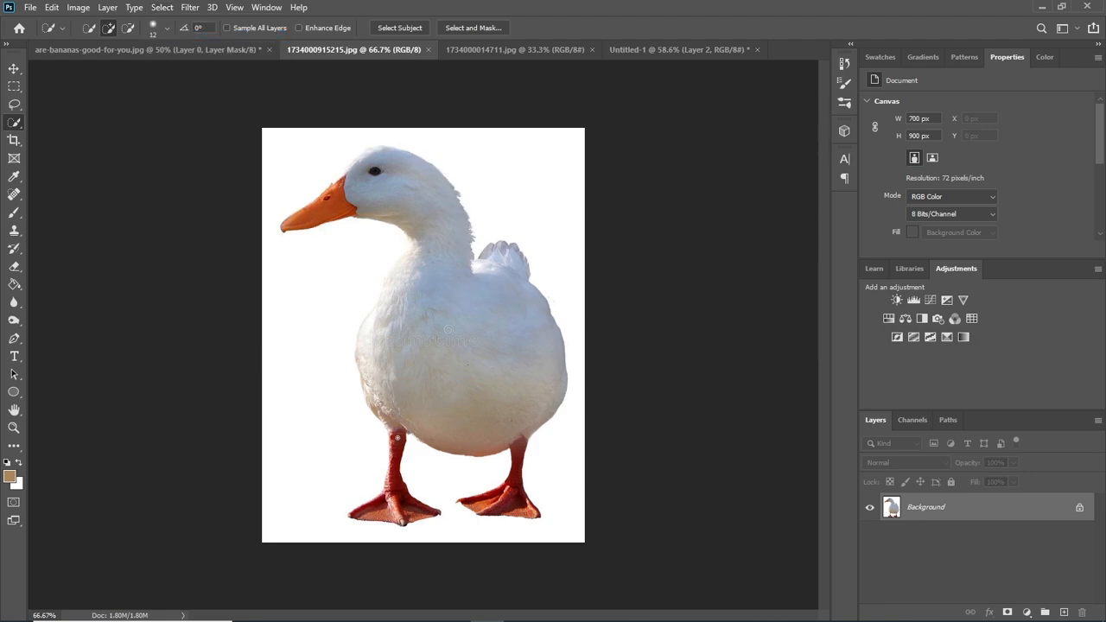
pyautogui.moveTo(397, 483); pyautogui.dragTo(396, 517)
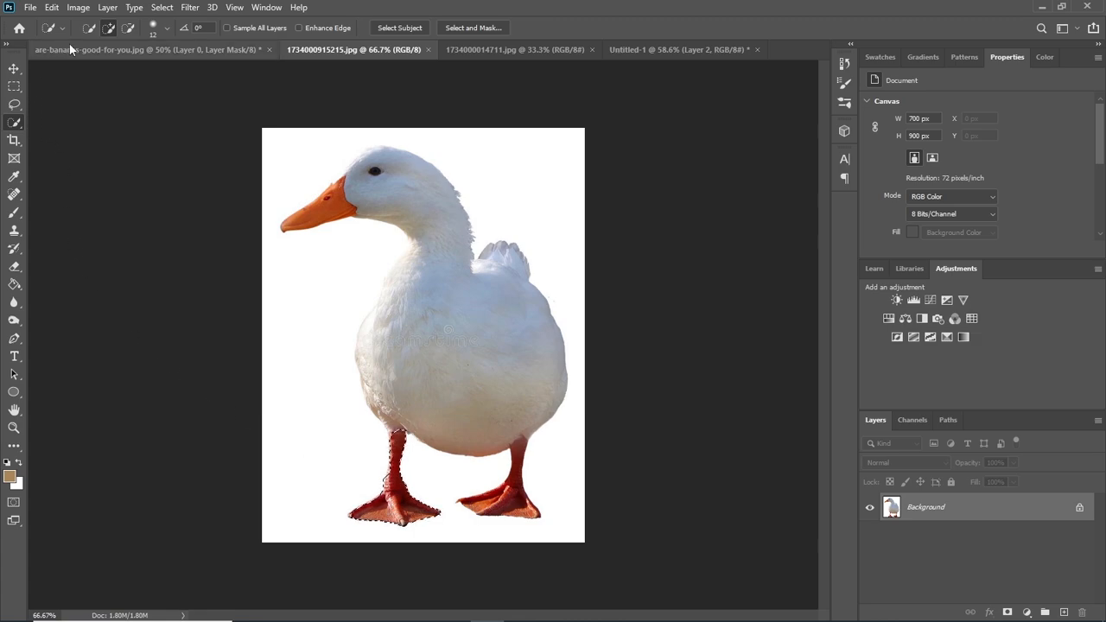
pyautogui.click(136, 28)
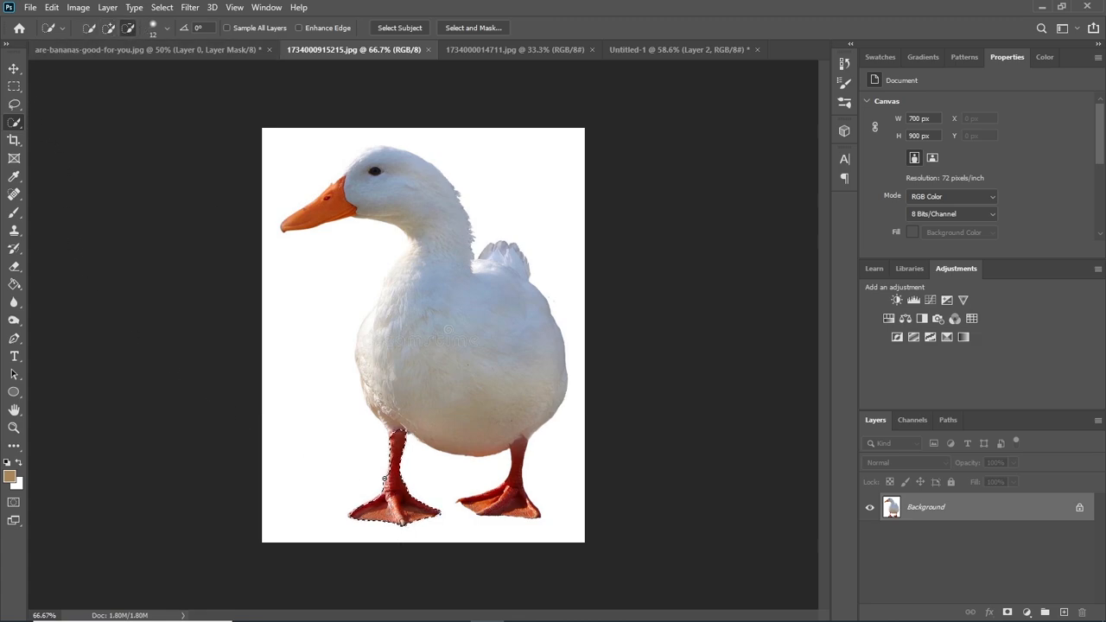
# Copy the selected leg into the Untitled-1 document and place it beneath the banana's lower end.
pyautogui.click(51, 7)
pyautogui.click(60, 99)
pyautogui.click(607, 54)
pyautogui.click(51, 7)
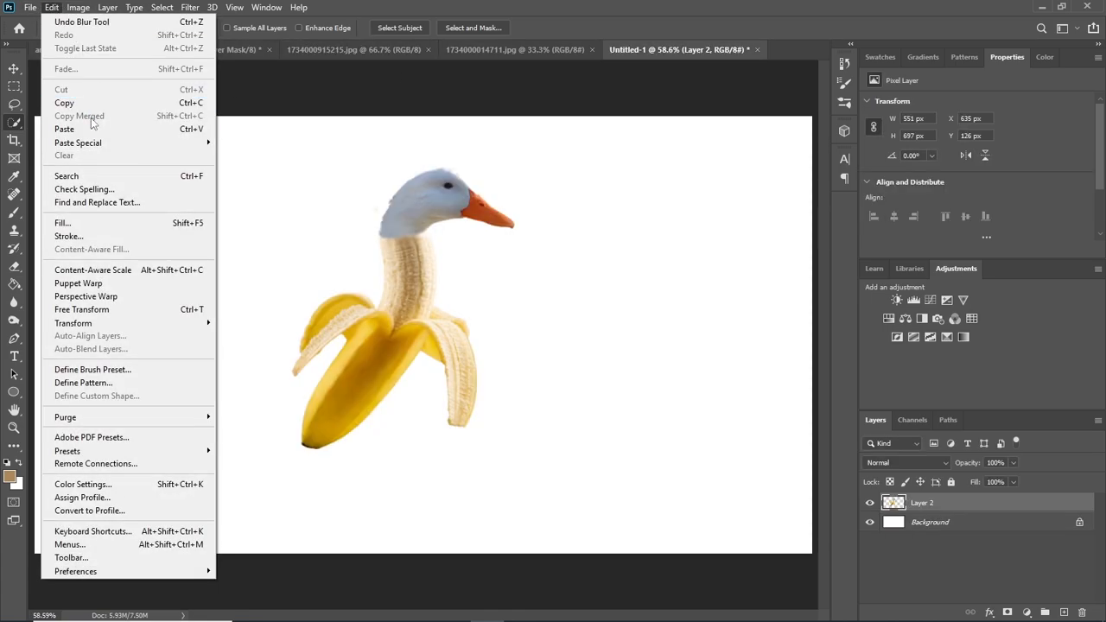
pyautogui.click(64, 129)
pyautogui.click(14, 69)
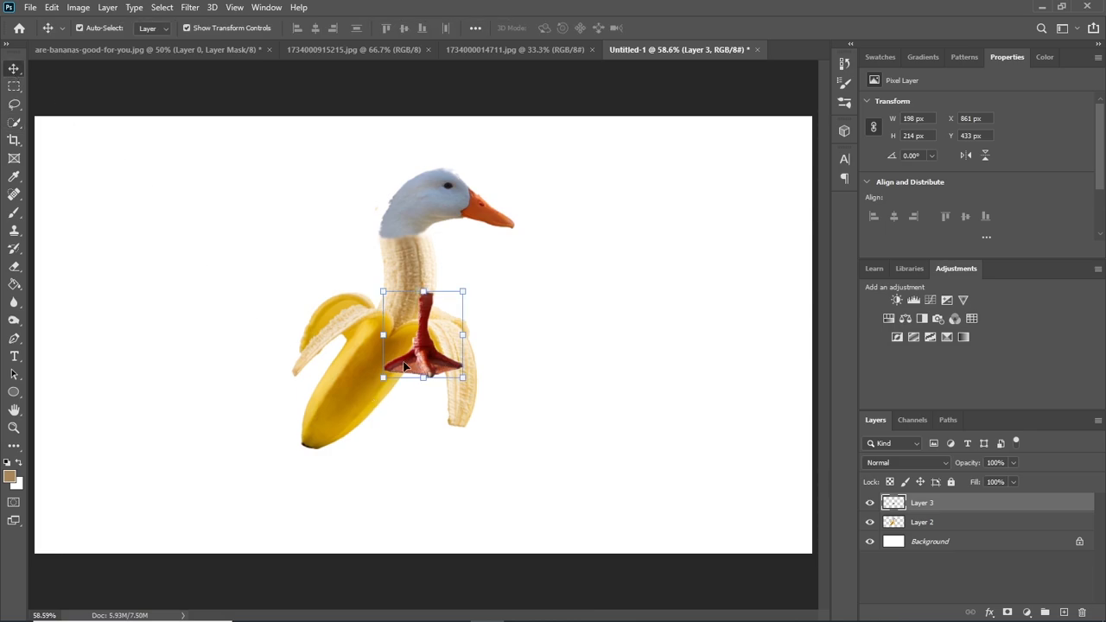
pyautogui.moveTo(403, 366); pyautogui.dragTo(367, 471)
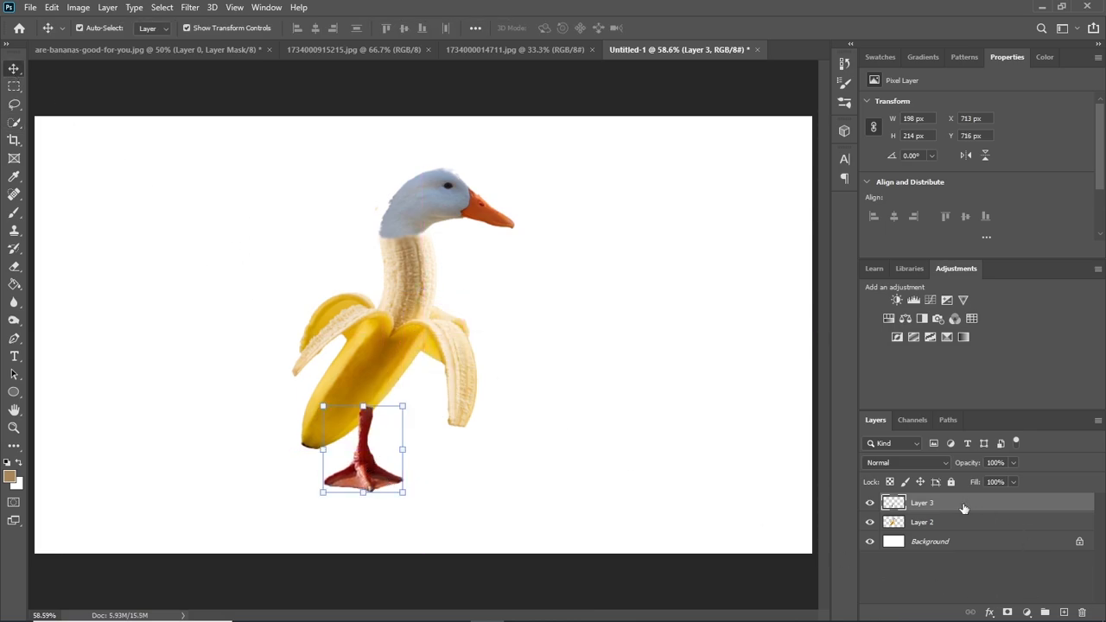
# Distort the pasted leg to about 165 by 193 px, narrowing and tilting it to meet the banana's underside.
pyautogui.click(52, 7)
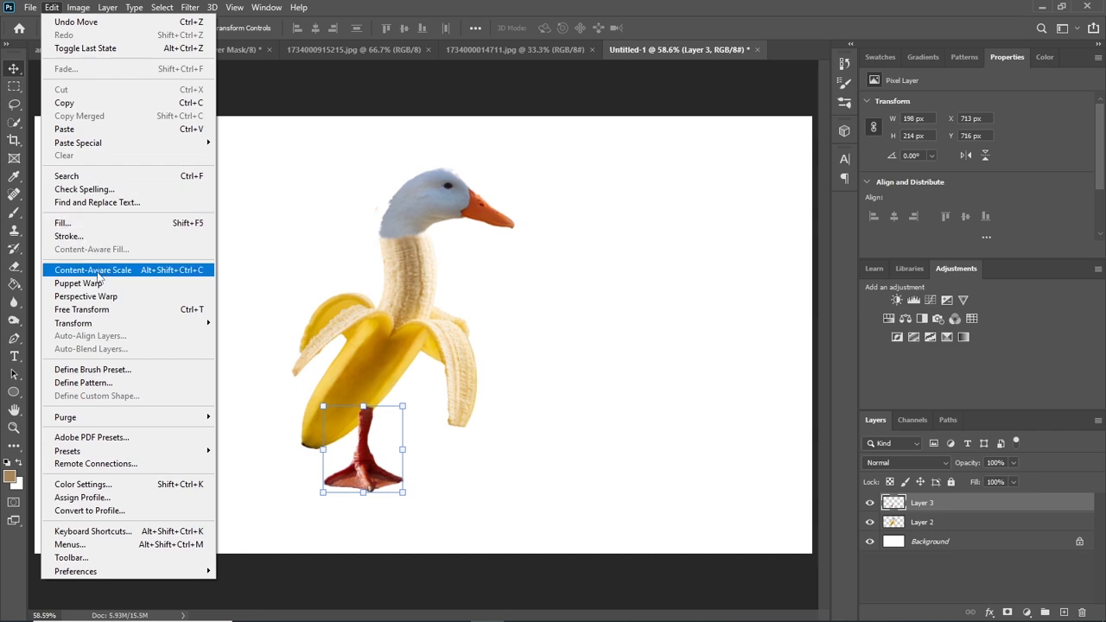
pyautogui.moveTo(129, 324)
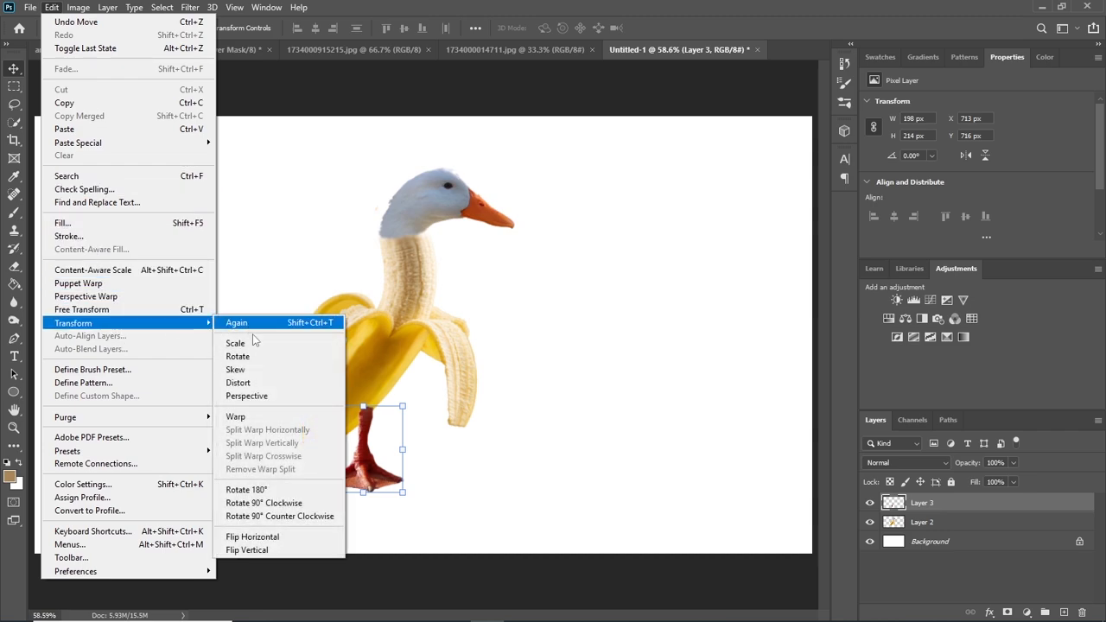
pyautogui.click(258, 386)
pyautogui.moveTo(403, 494)
pyautogui.mouseDown()
pyautogui.moveTo(365, 474)
pyautogui.moveTo(403, 503)
pyautogui.moveTo(389, 495)
pyautogui.mouseUp()
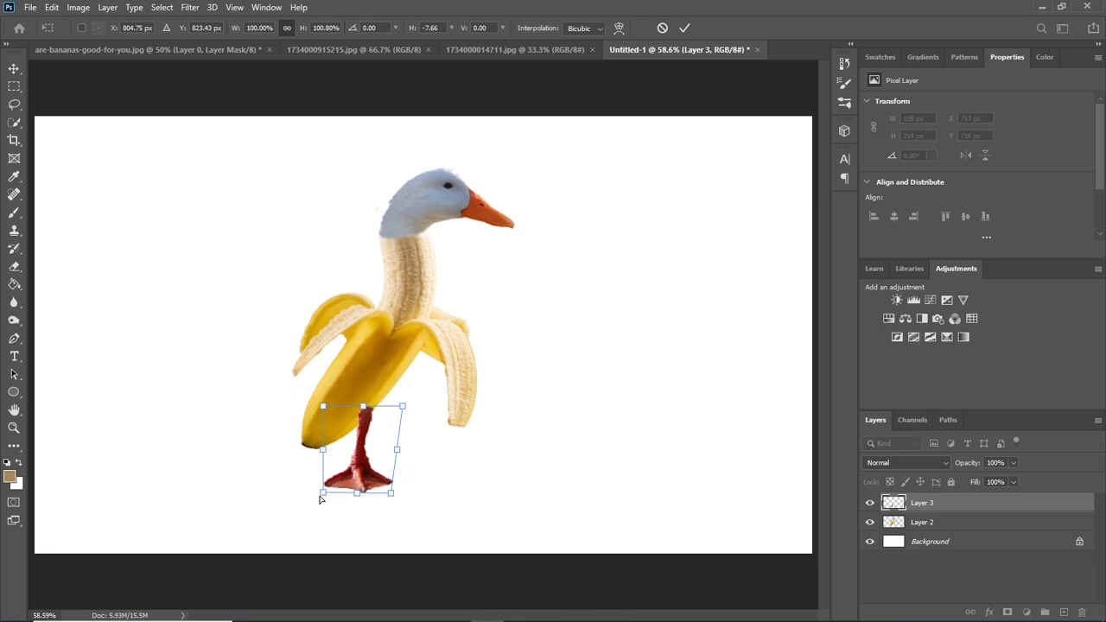
pyautogui.moveTo(322, 493); pyautogui.dragTo(338, 494)
pyautogui.moveTo(401, 450); pyautogui.dragTo(394, 401)
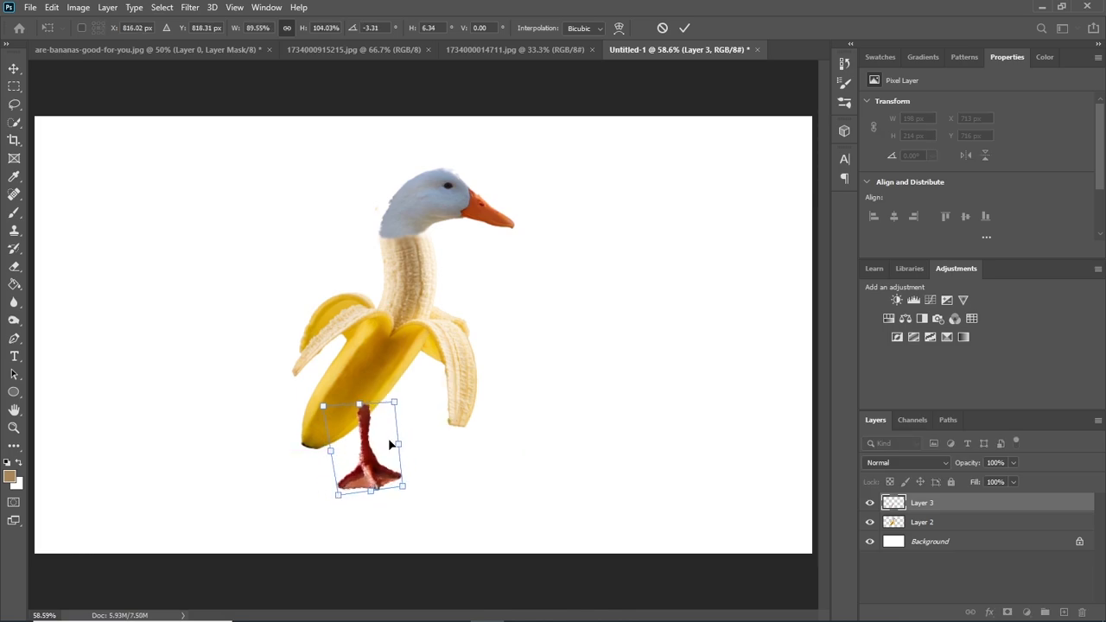
pyautogui.moveTo(401, 486)
pyautogui.mouseDown()
pyautogui.moveTo(378, 494)
pyautogui.moveTo(419, 480)
pyautogui.mouseUp()
pyautogui.moveTo(348, 494); pyautogui.dragTo(375, 457)
pyautogui.click(15, 373)
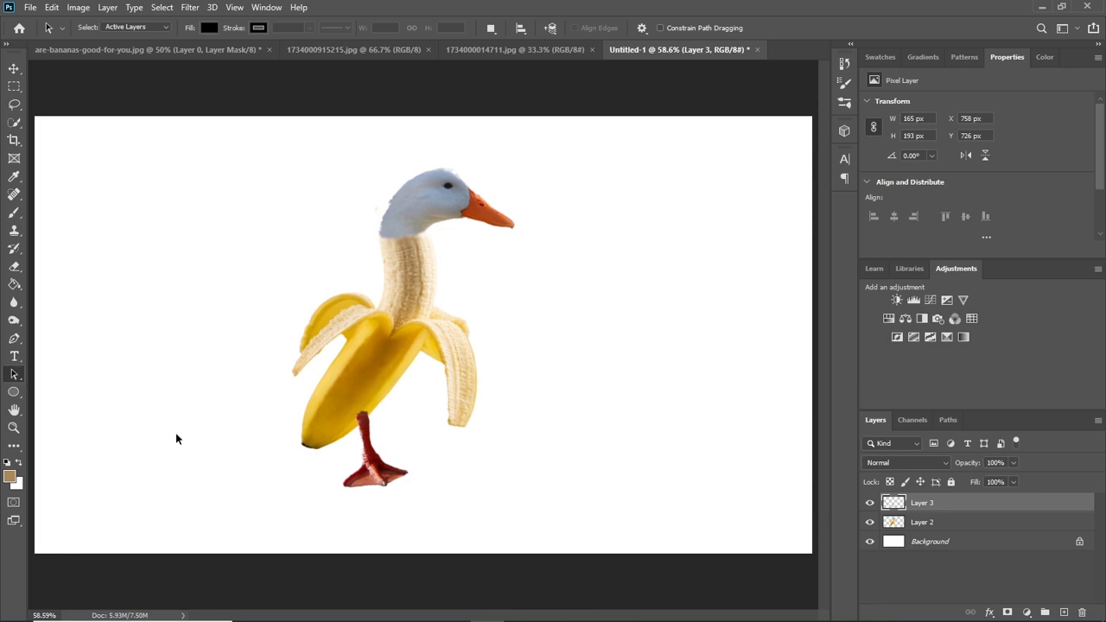
# Return to 1734000915215.jpg, clear the leg selection and quick-select the duck's right-hand leg and foot.
pyautogui.click(353, 50)
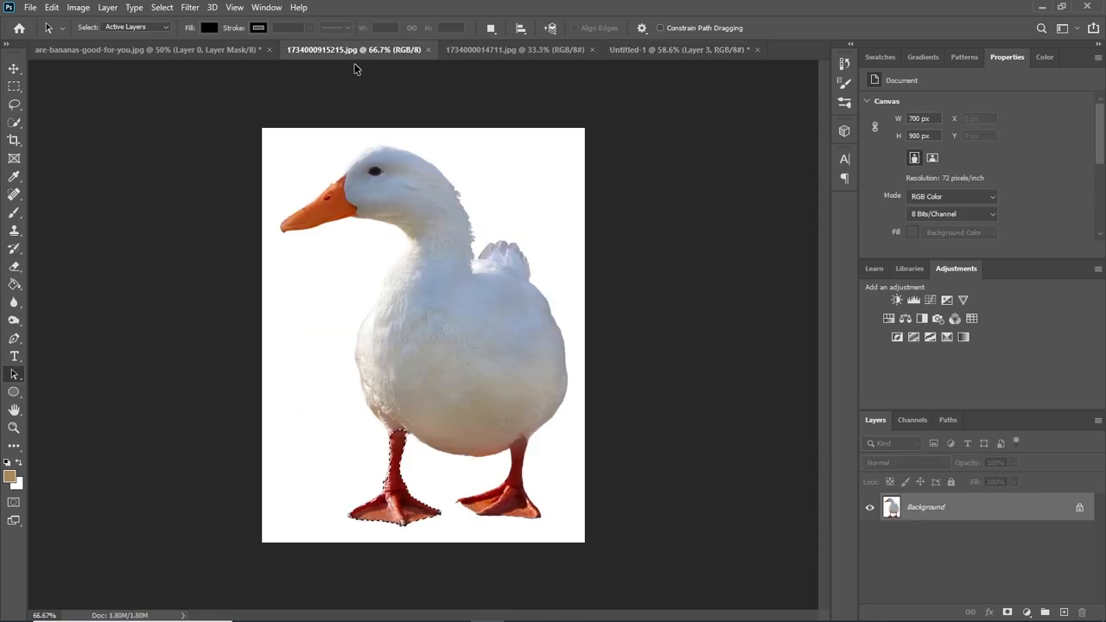
pyautogui.click(162, 7)
pyautogui.click(181, 38)
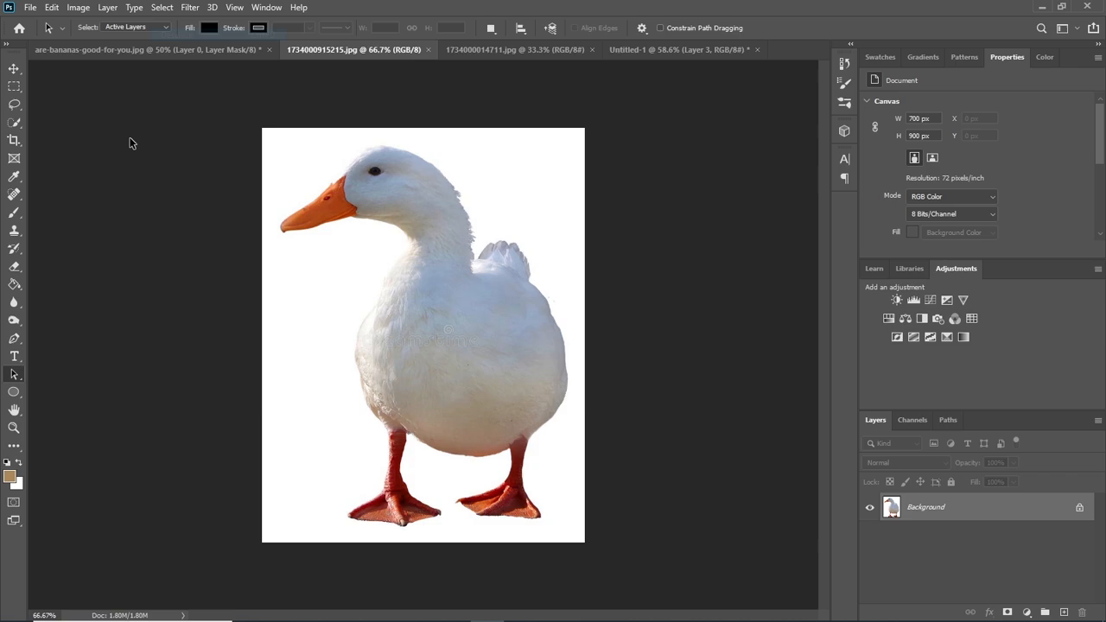
pyautogui.click(15, 122)
pyautogui.moveTo(518, 446); pyautogui.dragTo(501, 501)
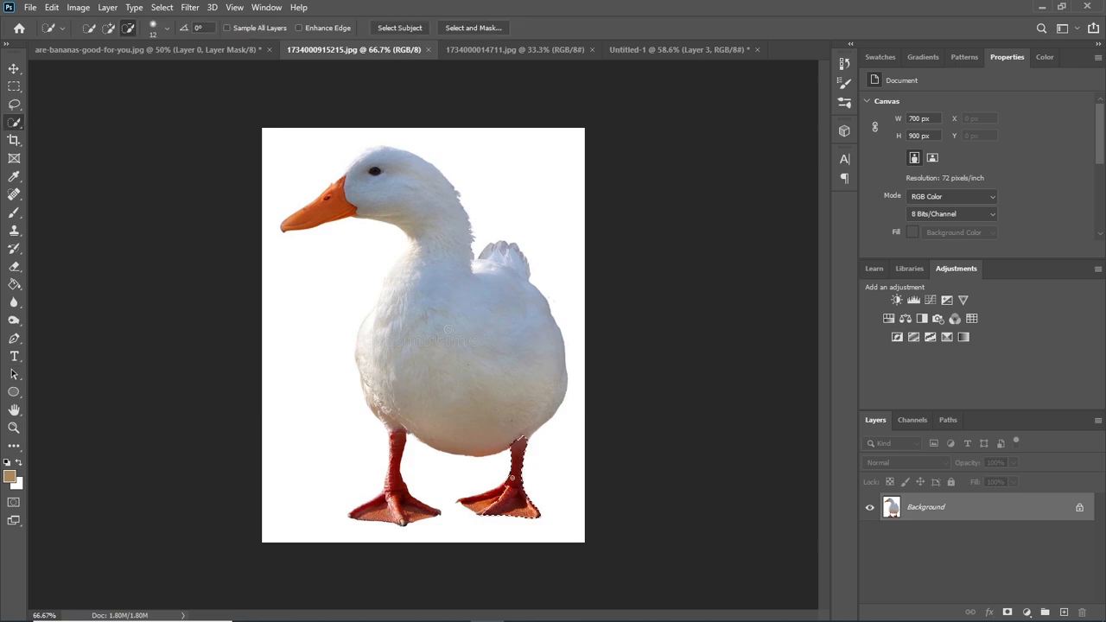
# Copy the second leg into the Untitled-1 document and move it under the banana beside the first leg.
pyautogui.click(52, 7)
pyautogui.click(65, 102)
pyautogui.click(626, 50)
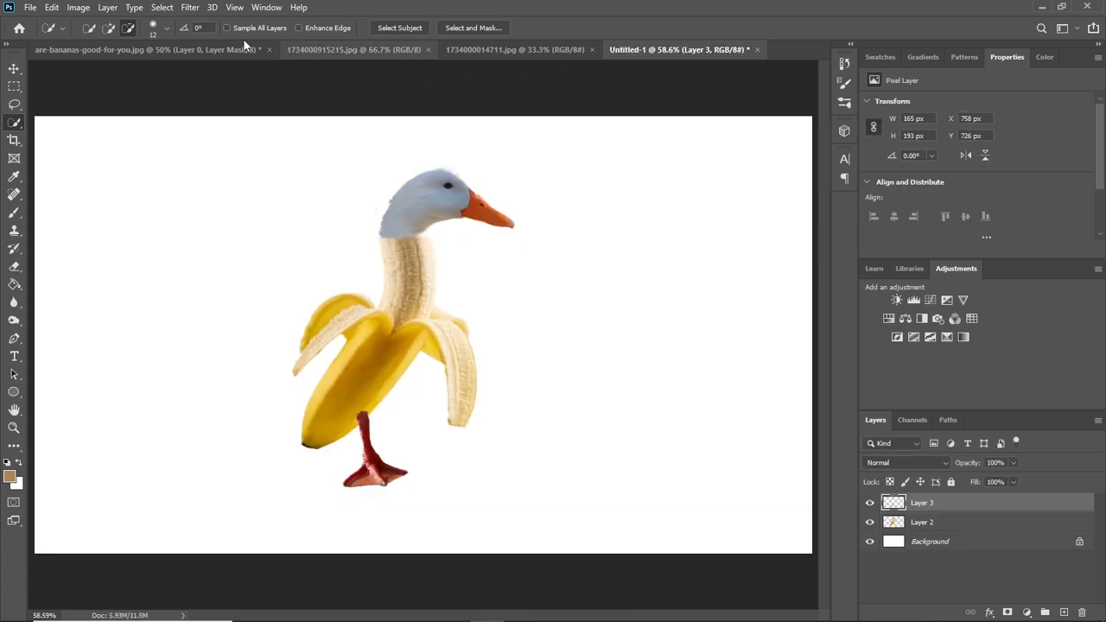
pyautogui.click(52, 7)
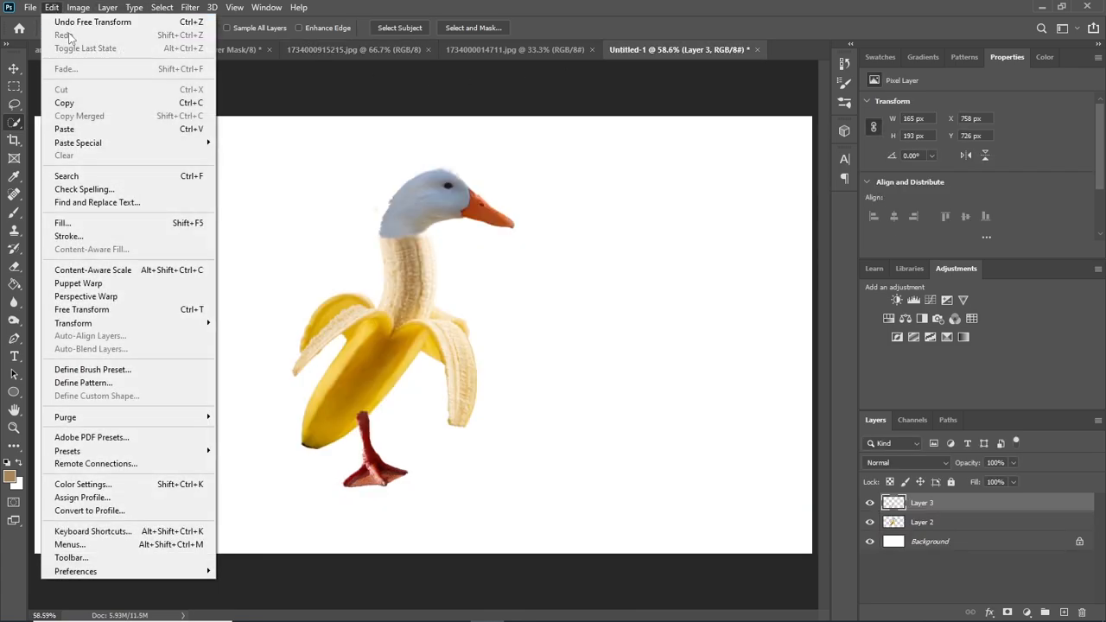
pyautogui.click(65, 129)
pyautogui.click(25, 70)
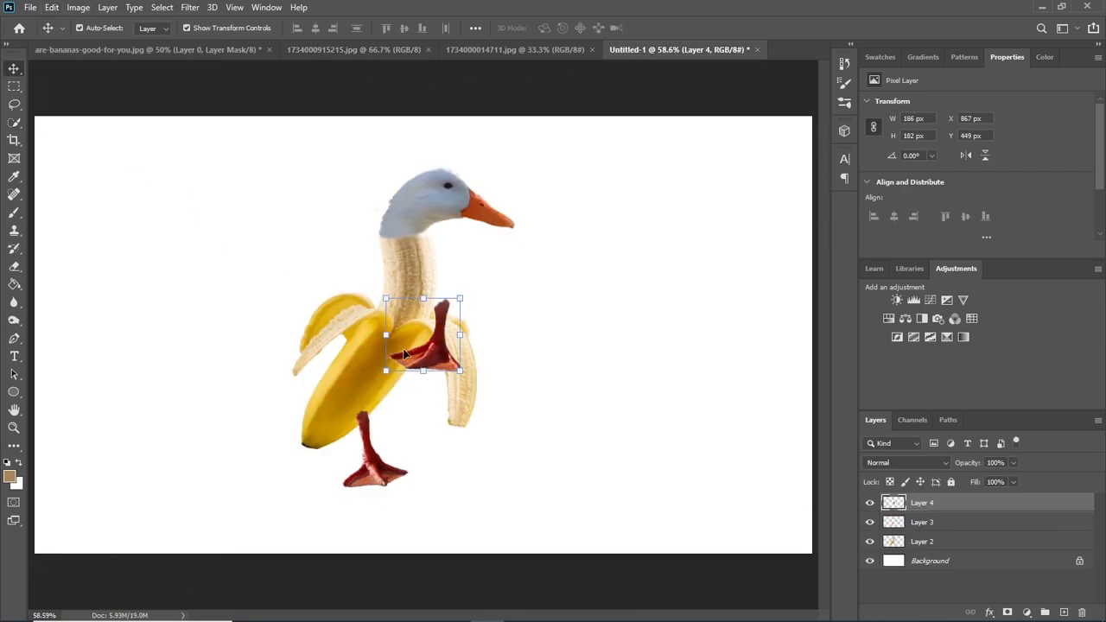
pyautogui.moveTo(433, 358); pyautogui.dragTo(399, 463)
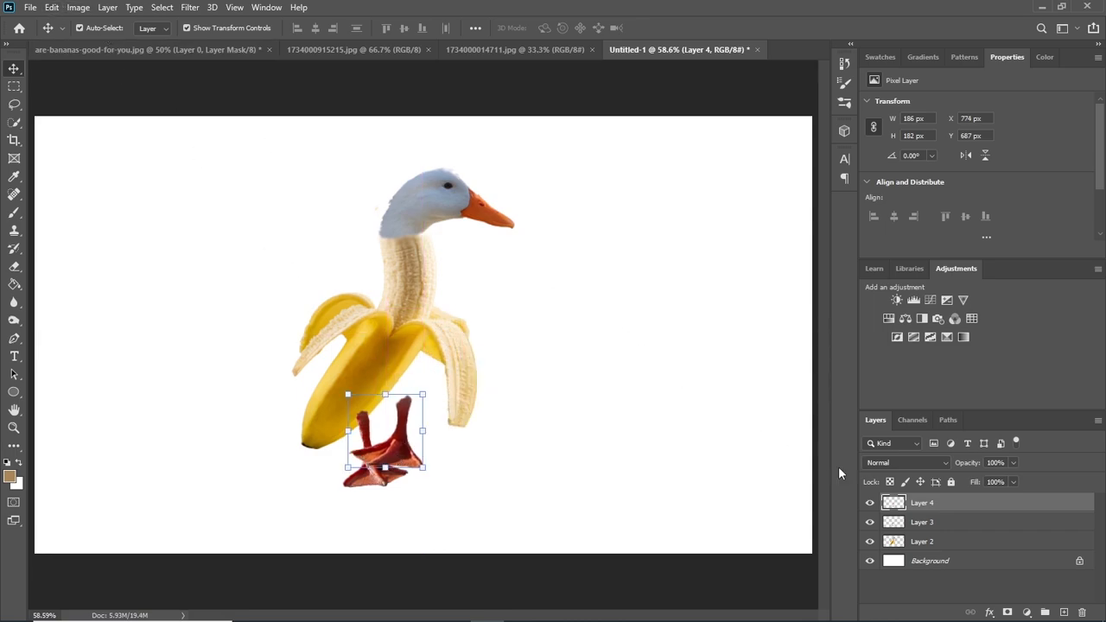
# Flip the second leg horizontally and scale it to about 86%, with its top against the banana's underside.
pyautogui.click(51, 6)
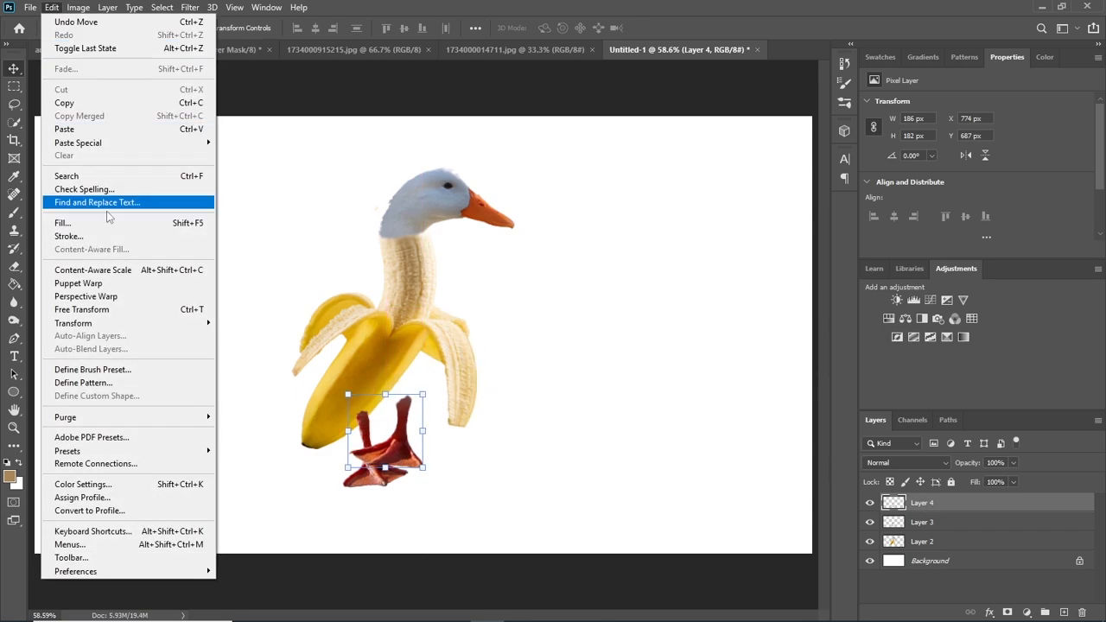
pyautogui.moveTo(172, 325)
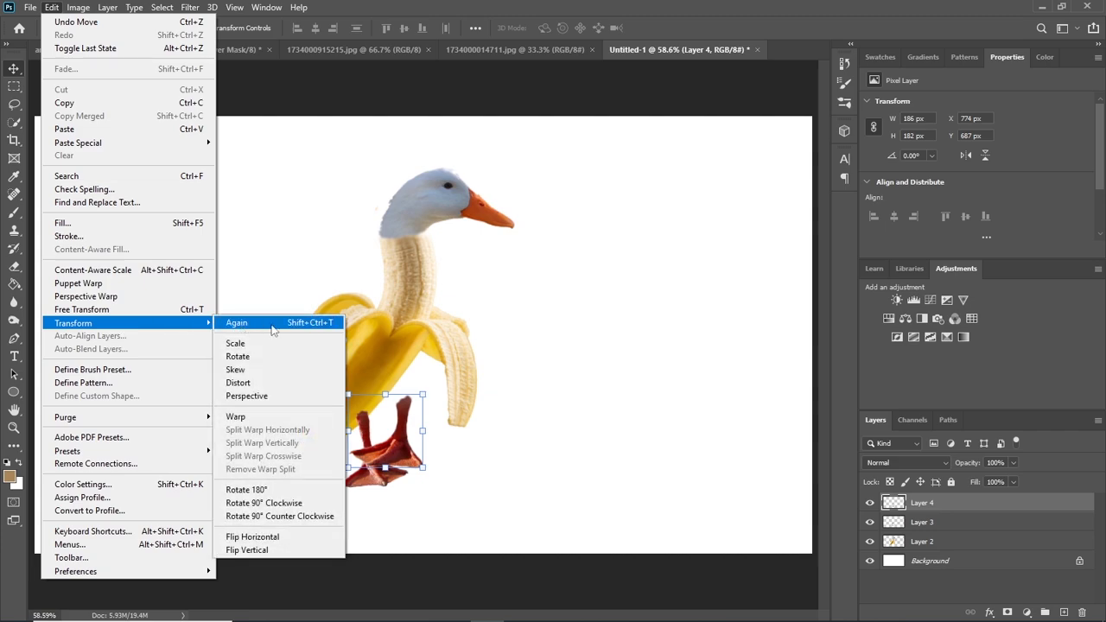
pyautogui.click(264, 537)
pyautogui.moveTo(393, 455)
pyautogui.mouseDown()
pyautogui.moveTo(436, 458)
pyautogui.moveTo(414, 453)
pyautogui.moveTo(417, 461)
pyautogui.moveTo(424, 449)
pyautogui.moveTo(400, 447)
pyautogui.mouseUp()
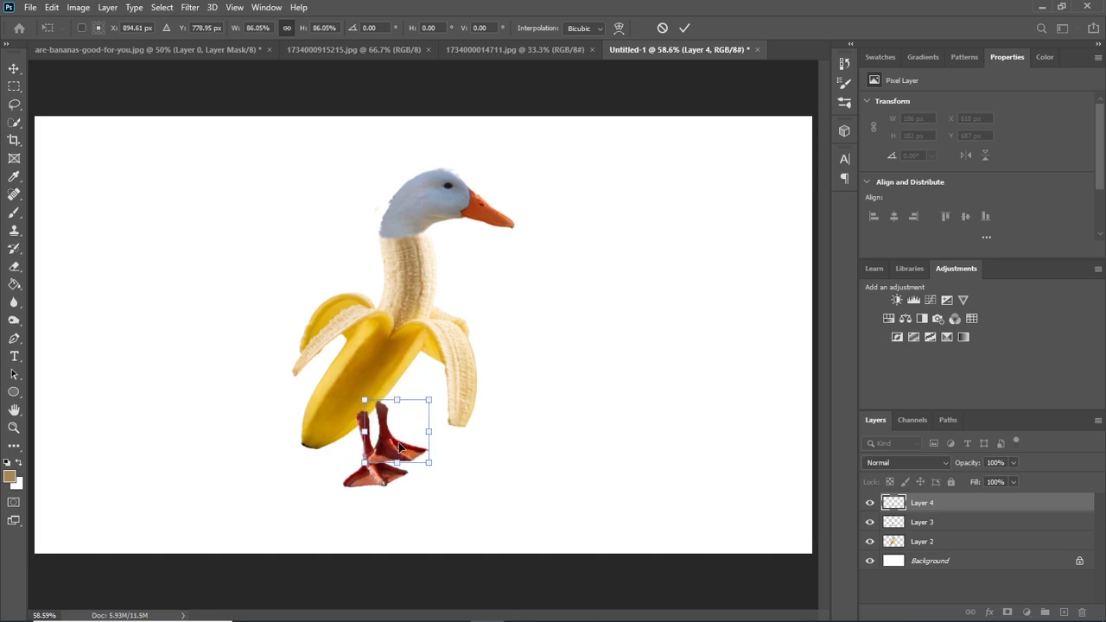
# Reorder Layer 4 beneath Layer 3 and nudge the second leg left so it sits behind the first leg.
pyautogui.moveTo(952, 508); pyautogui.dragTo(950, 527)
pyautogui.moveTo(403, 452); pyautogui.dragTo(394, 454)
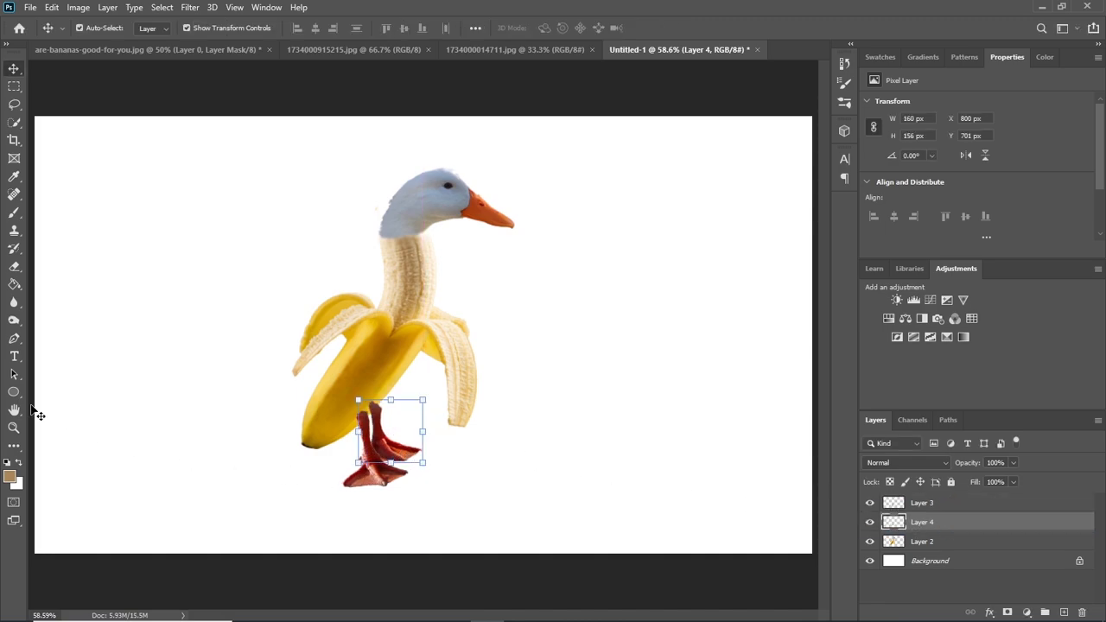
# Merge the two leg layers, Layer 3 and Layer 4, into a single layer.
pyautogui.click(14, 374)
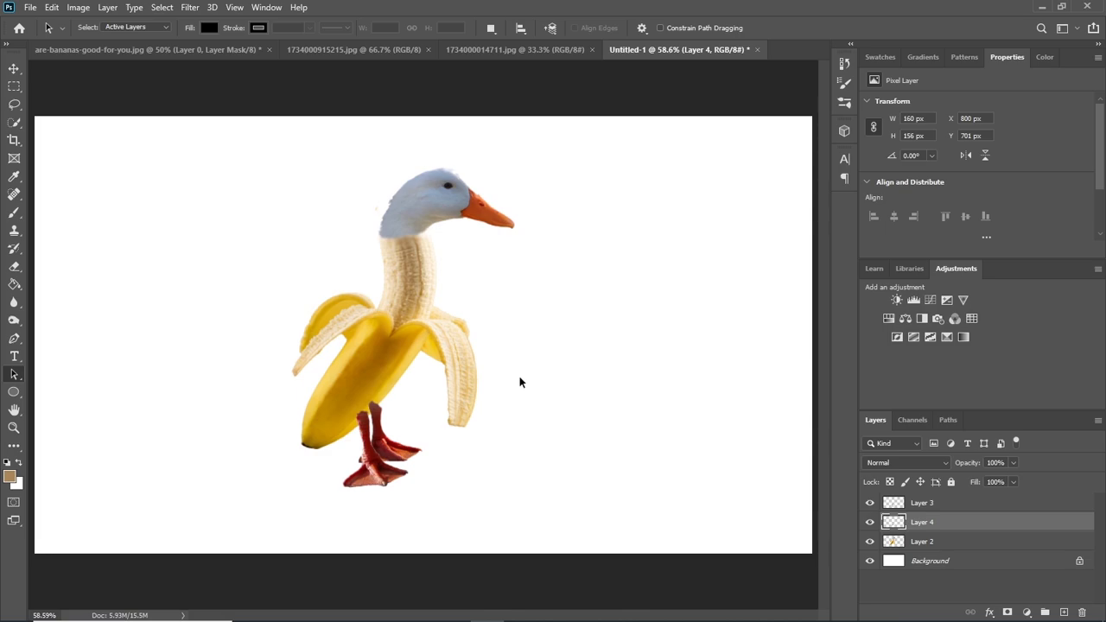
pyautogui.click(946, 506)
pyautogui.keyDown('shift'); pyautogui.click(949, 523); pyautogui.keyUp('shift')
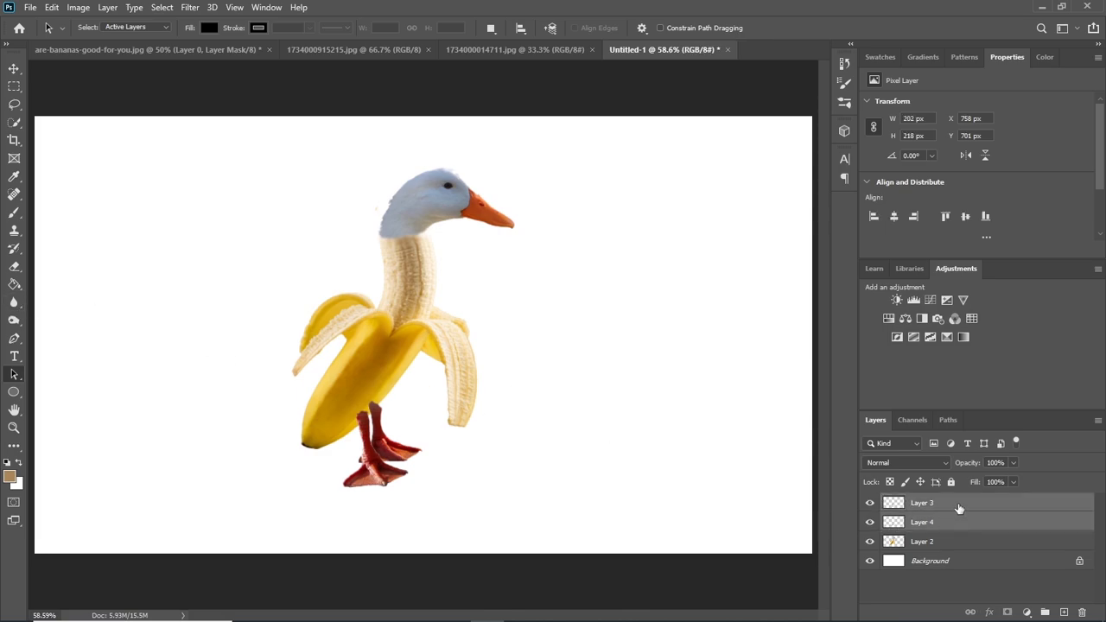
pyautogui.rightClick(958, 508)
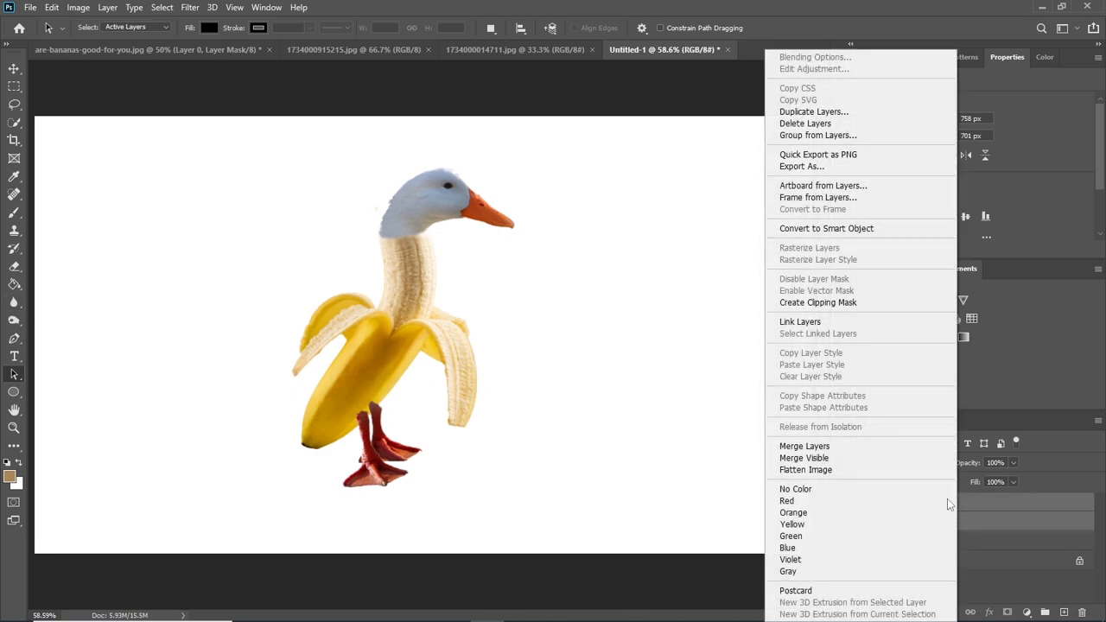
pyautogui.click(844, 447)
# Soften the tops of both legs where they meet the banana using the Blur tool at 11% strength.
pyautogui.click(12, 304)
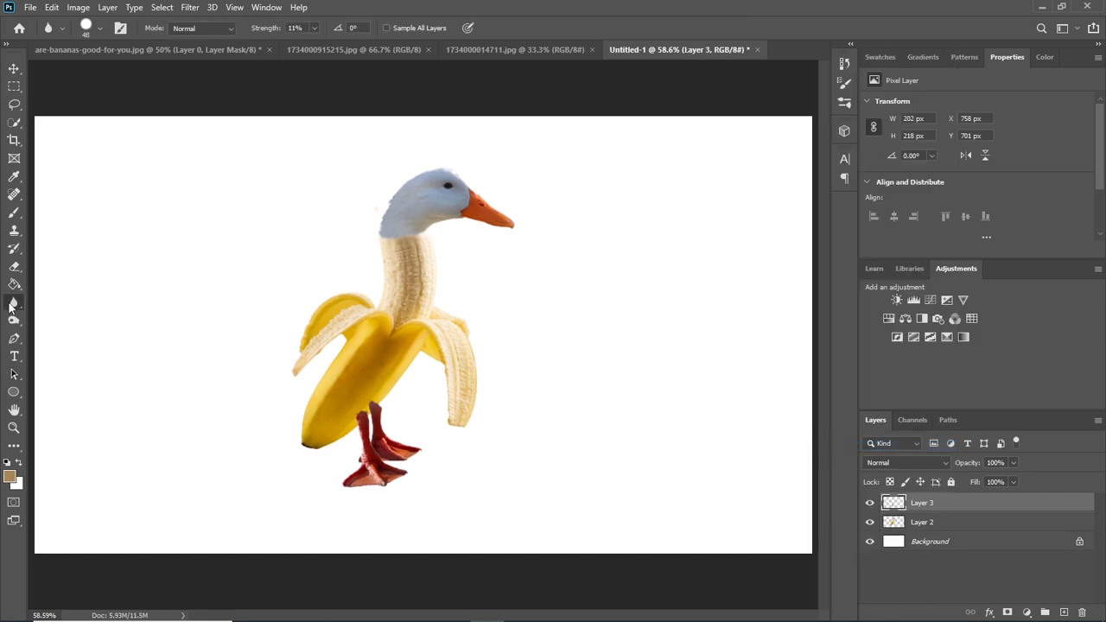
pyautogui.click(14, 426)
pyautogui.click(373, 418)
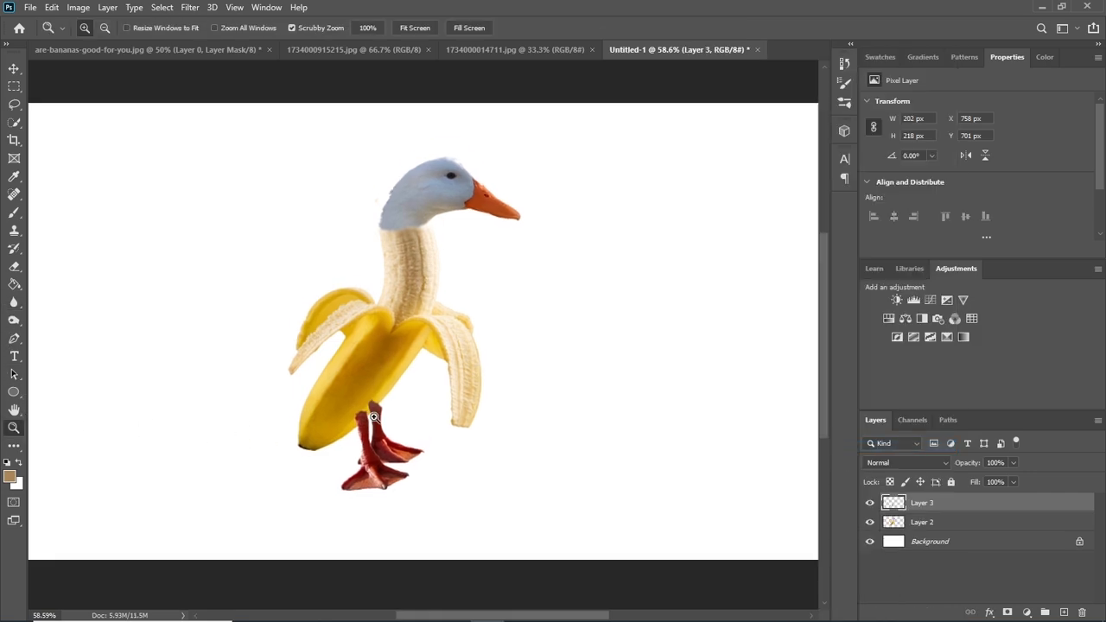
pyautogui.click(373, 418)
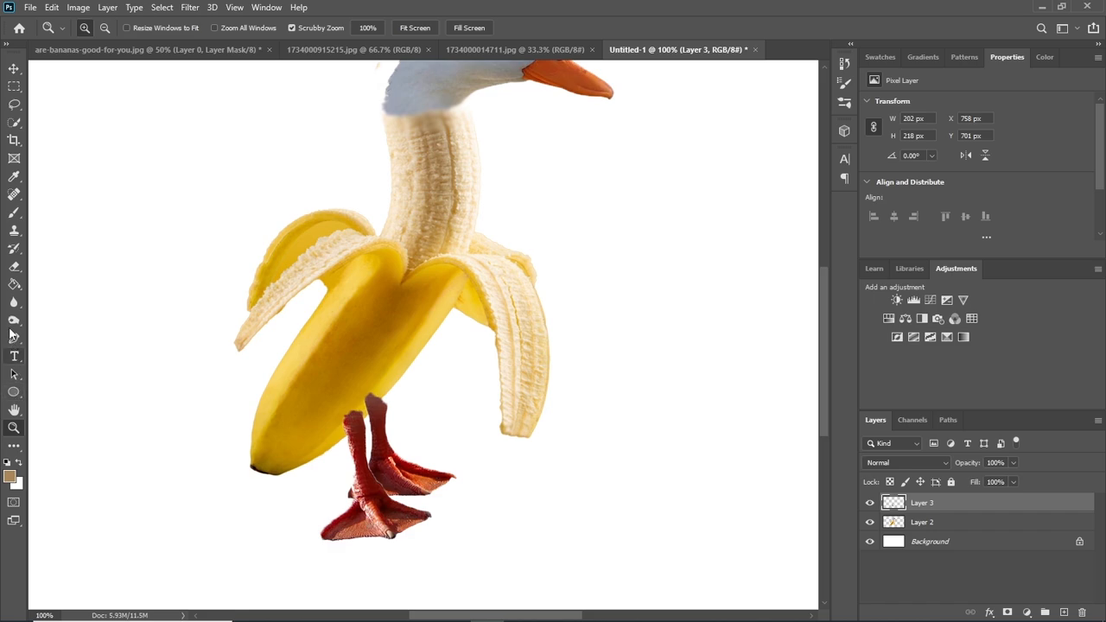
pyautogui.click(14, 302)
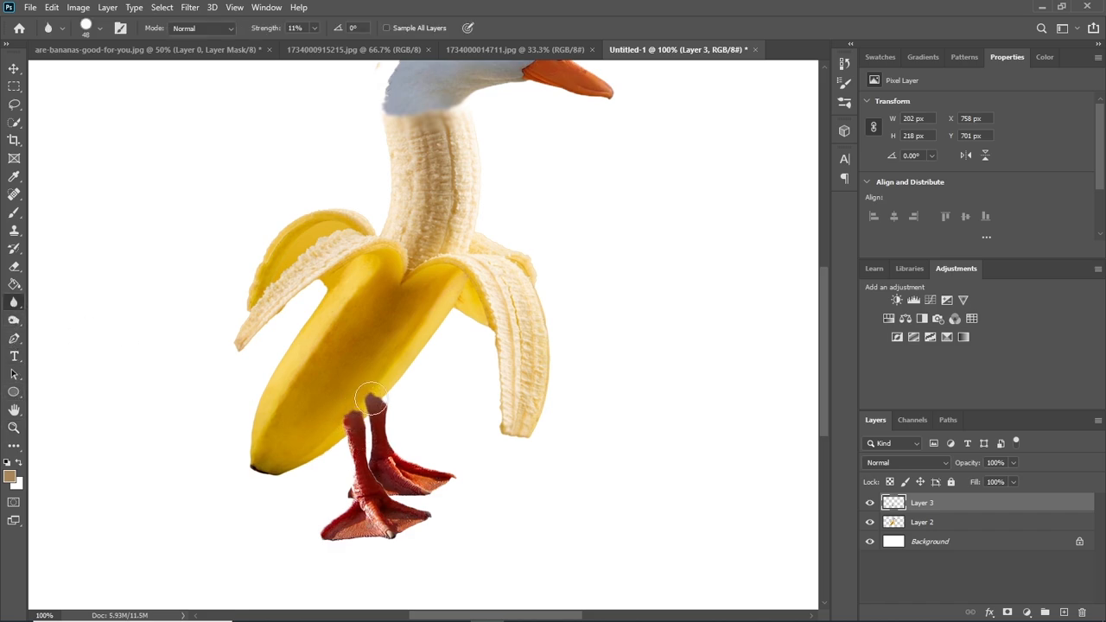
pyautogui.moveTo(372, 399)
pyautogui.mouseDown()
pyautogui.moveTo(361, 410)
pyautogui.moveTo(365, 394)
pyautogui.mouseUp()
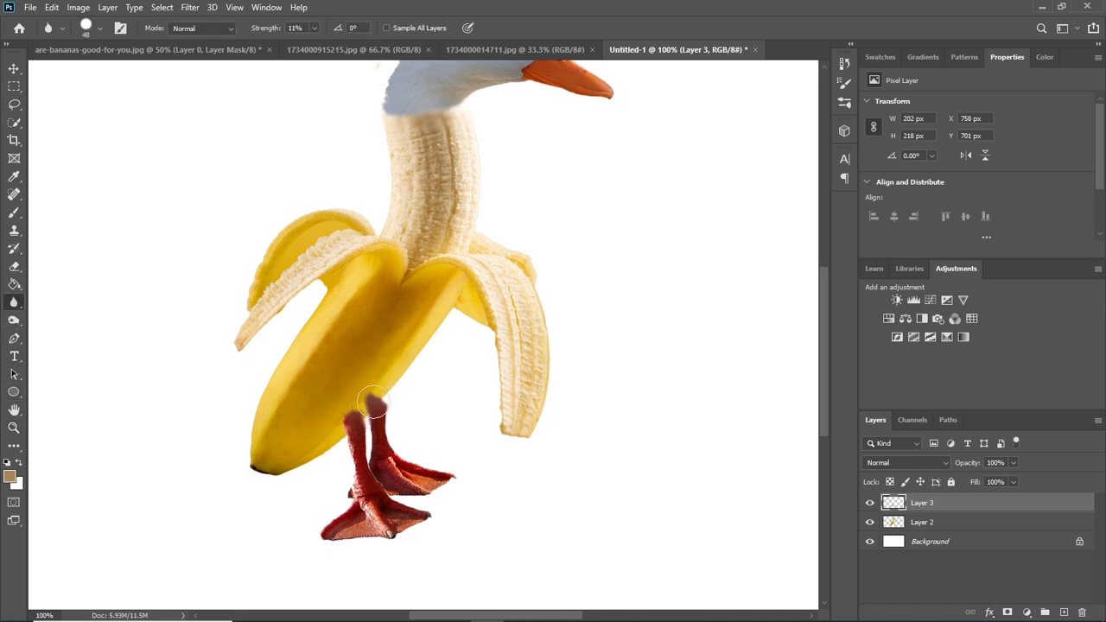
pyautogui.click(14, 375)
pyautogui.click(13, 425)
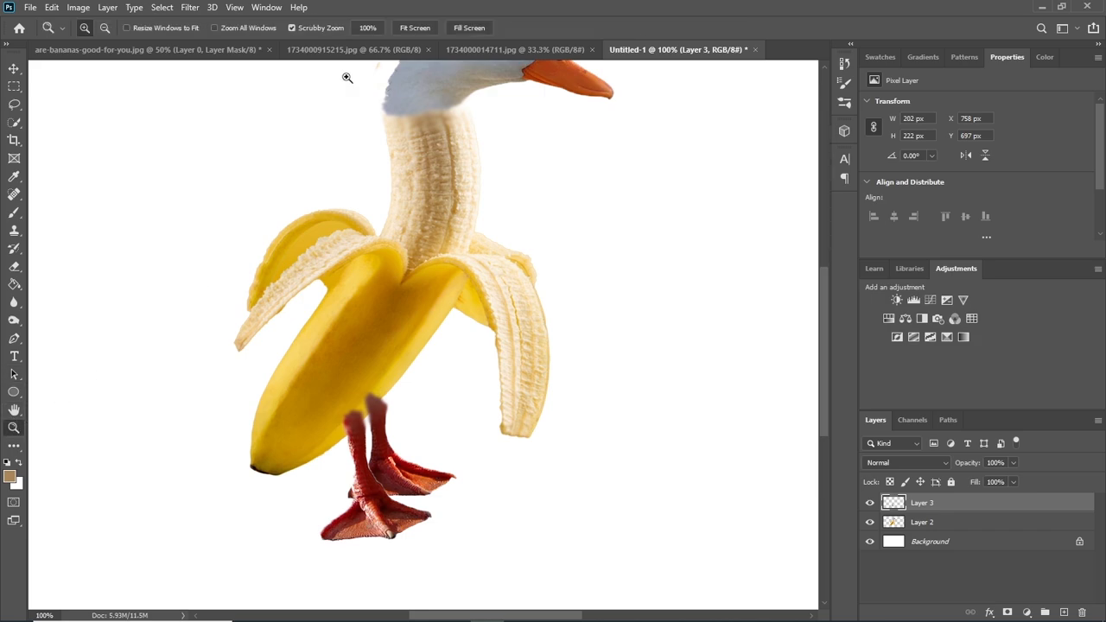
pyautogui.click(409, 27)
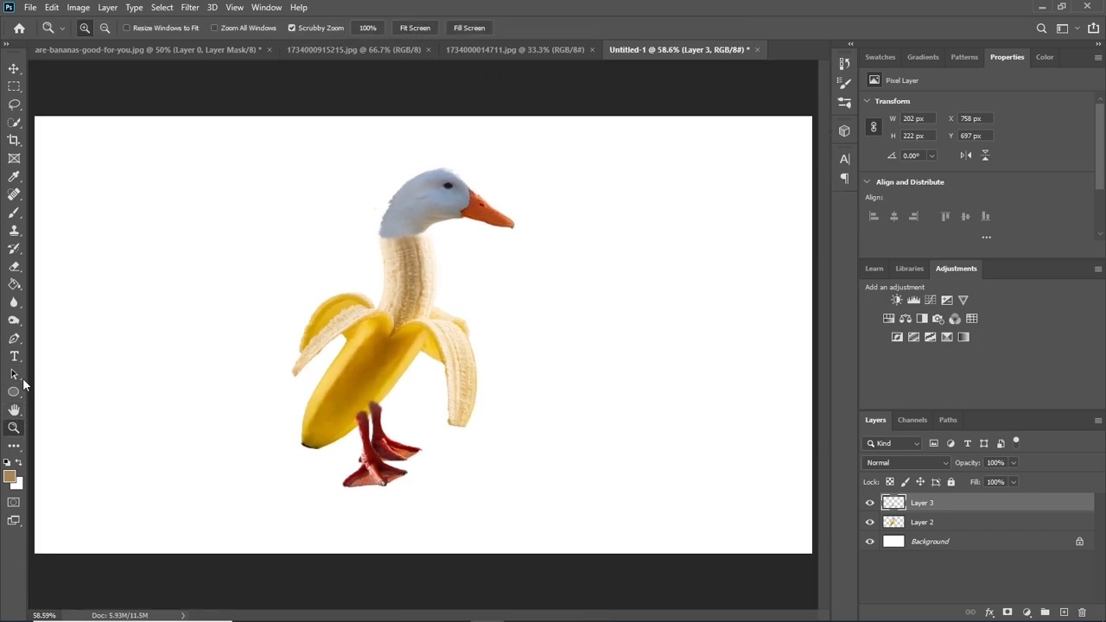
# Merge the legs on Layer 3 with the banana duck on Layer 2.
pyautogui.click(13, 375)
pyautogui.click(495, 359)
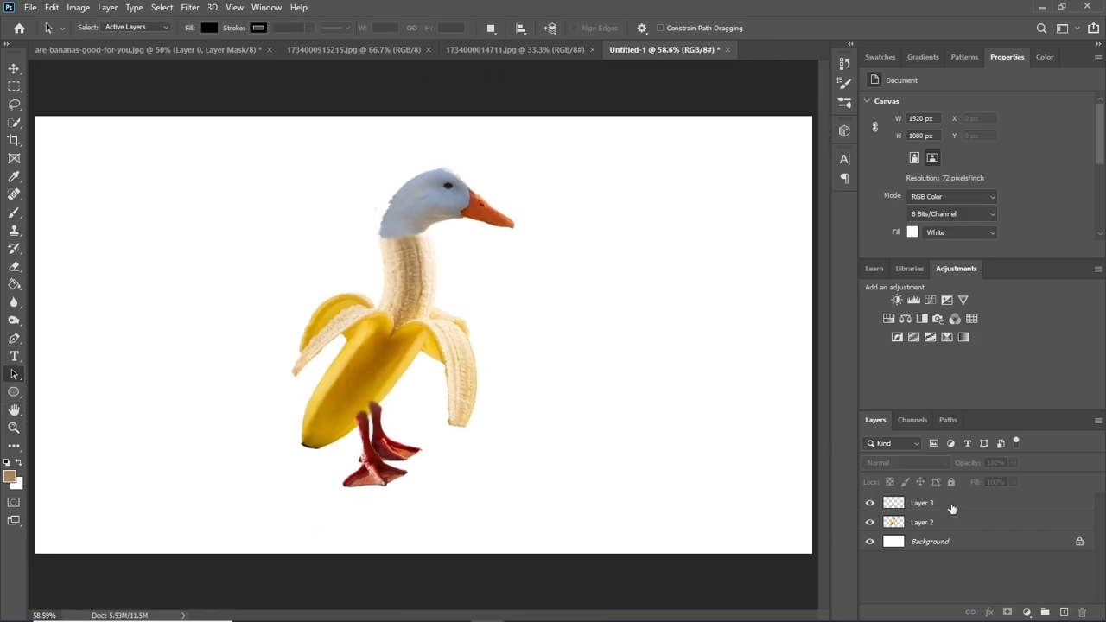
pyautogui.click(952, 509)
pyautogui.keyDown('shift'); pyautogui.click(951, 521); pyautogui.keyUp('shift')
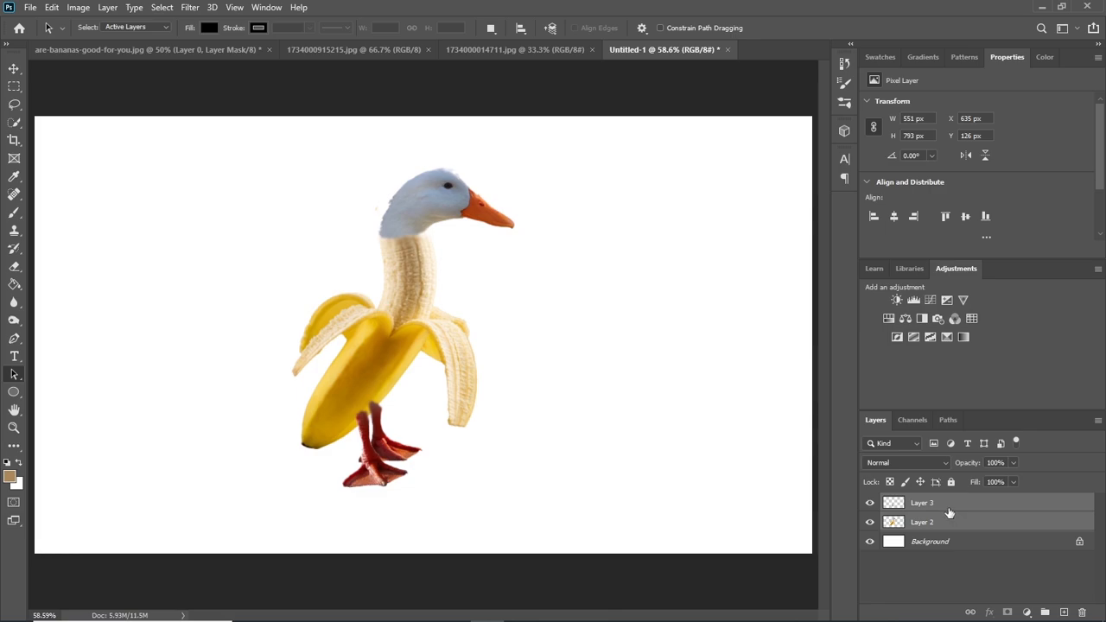
pyautogui.rightClick(949, 513)
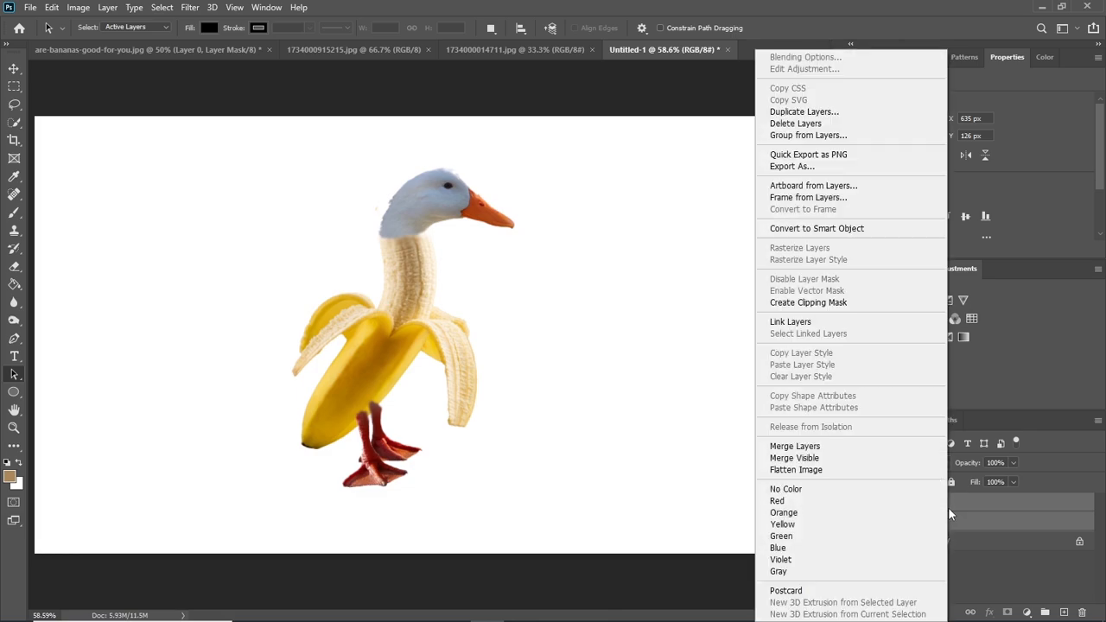
pyautogui.click(873, 446)
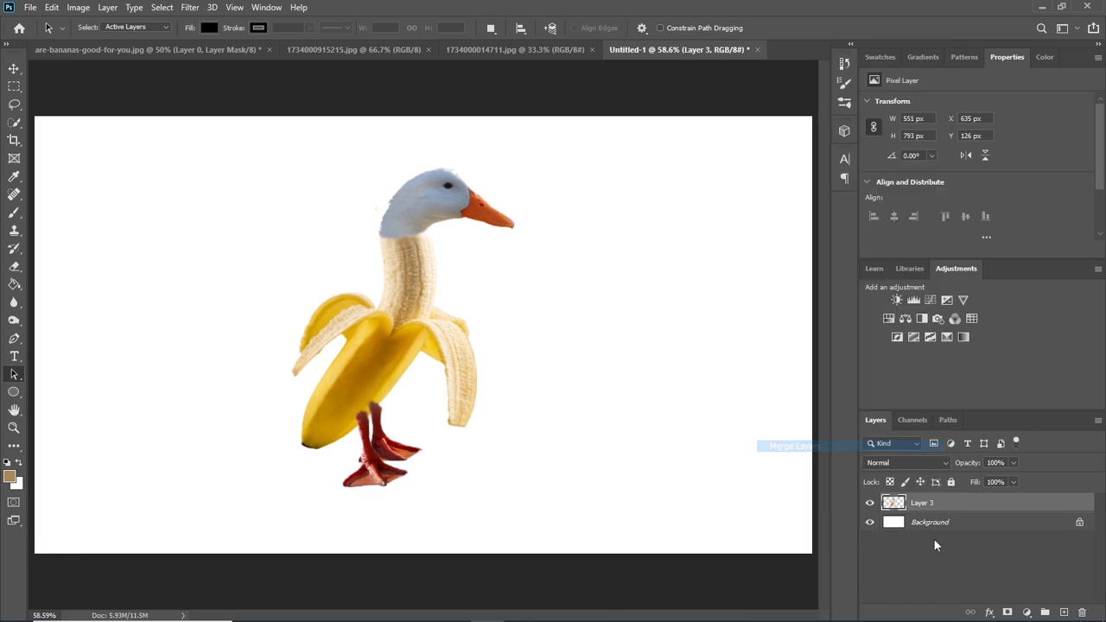
# Unlock the lake landscape's background layer in 1734000014711.jpg and copy the image into the Untitled-1 document.
pyautogui.click(501, 49)
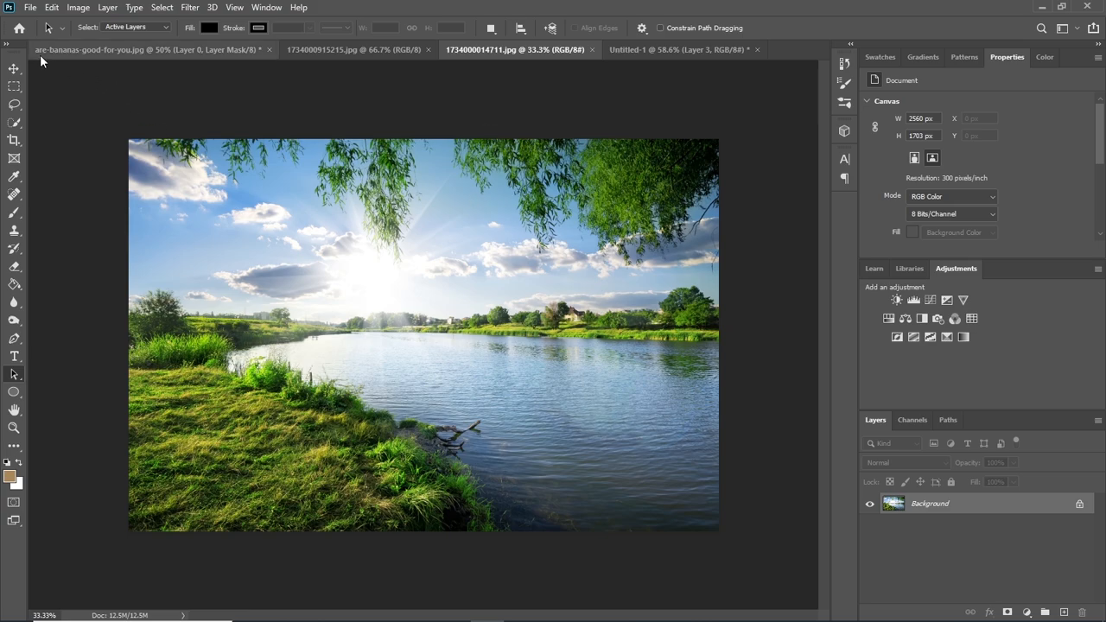
pyautogui.click(14, 69)
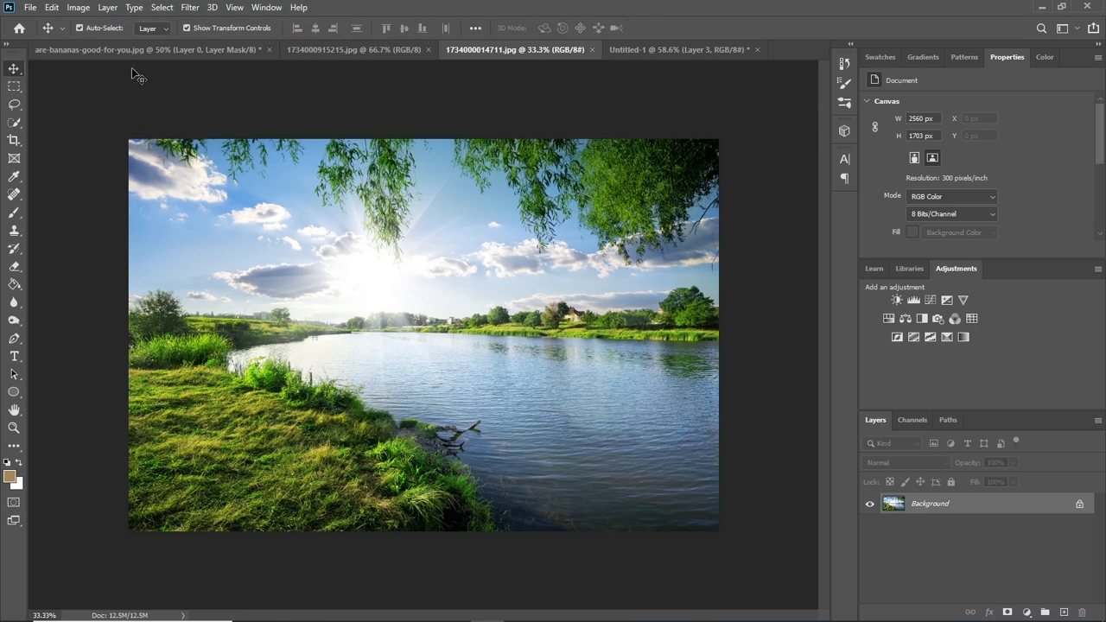
pyautogui.click(51, 8)
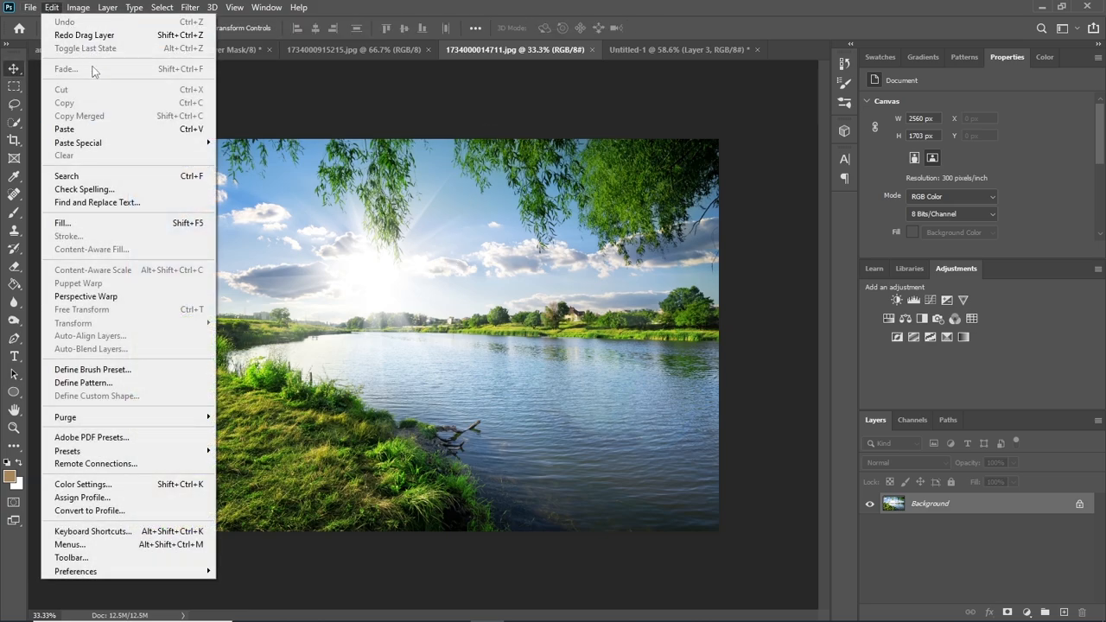
pyautogui.click(49, 11)
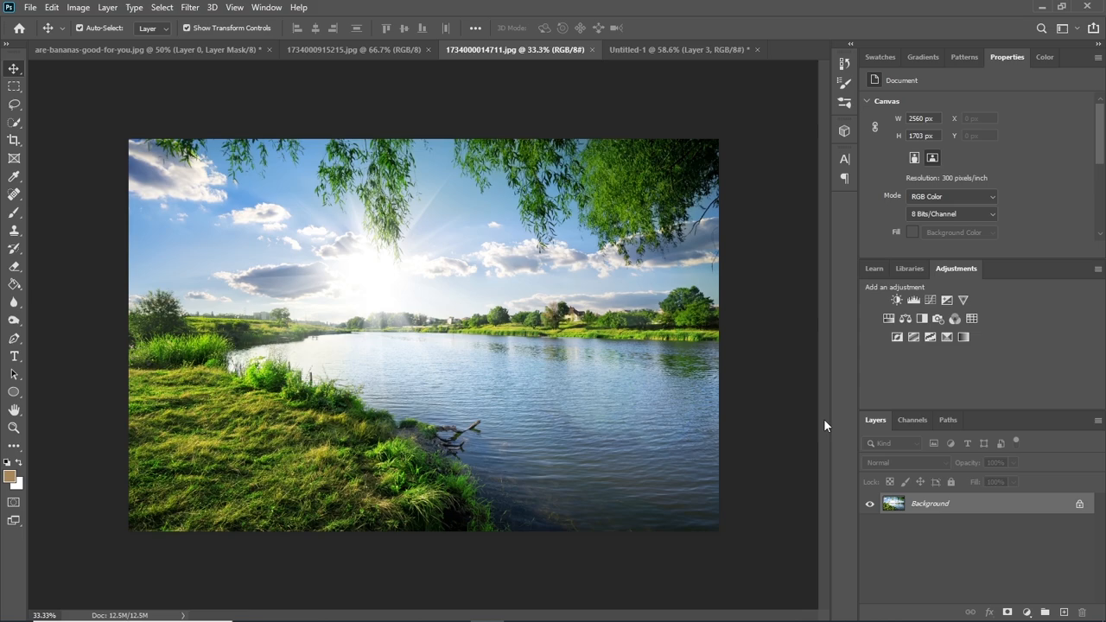
pyautogui.click(1079, 505)
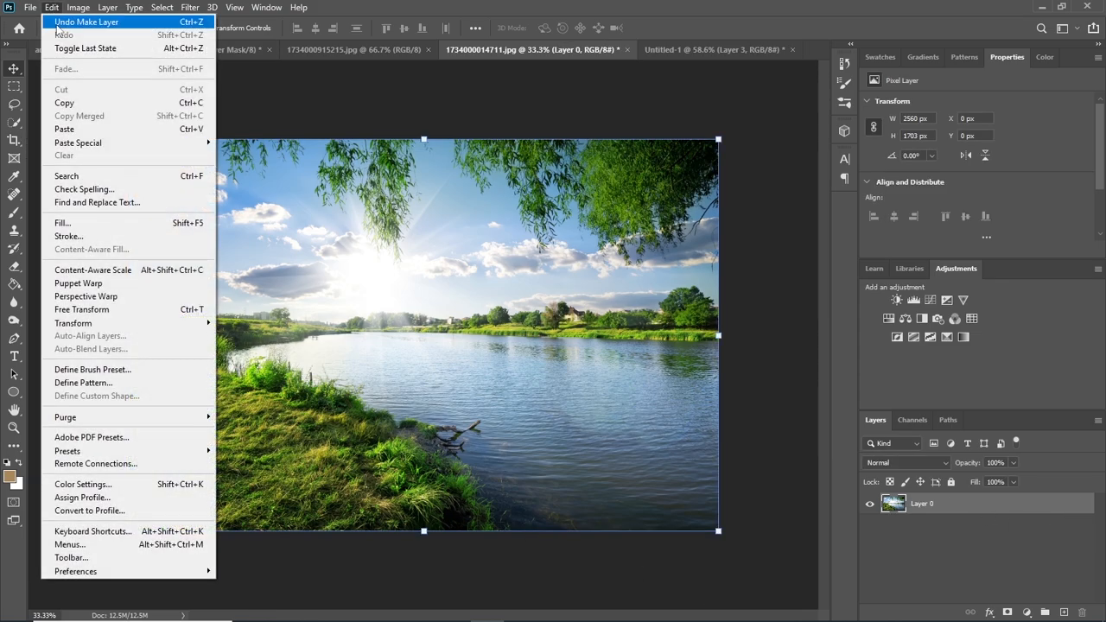
pyautogui.click(51, 9)
pyautogui.click(69, 103)
pyautogui.click(696, 49)
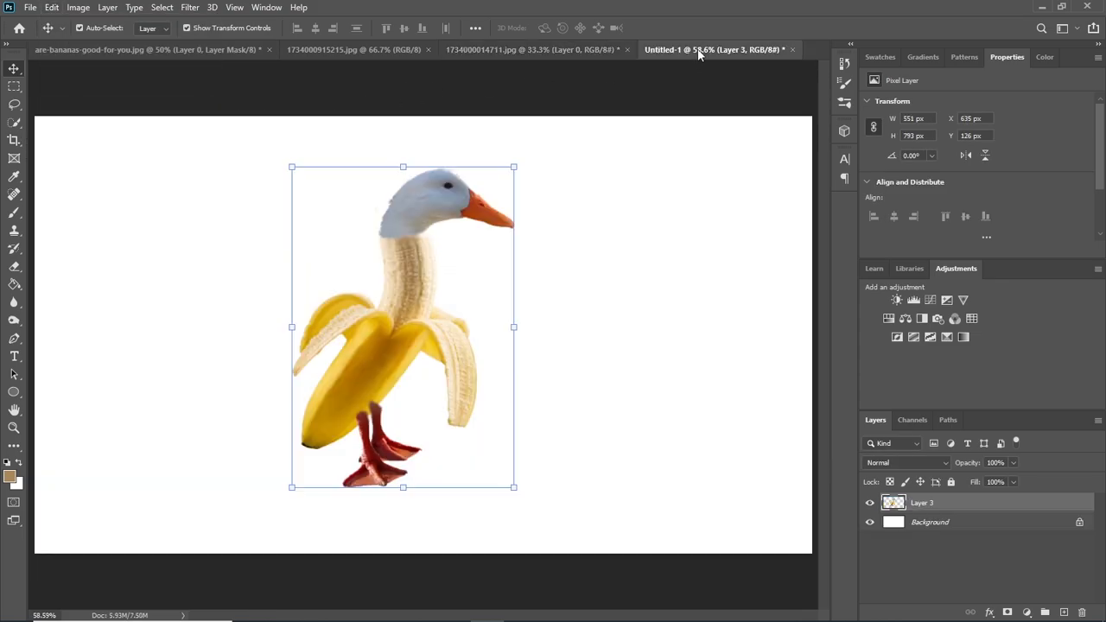
pyautogui.click(52, 7)
pyautogui.click(78, 126)
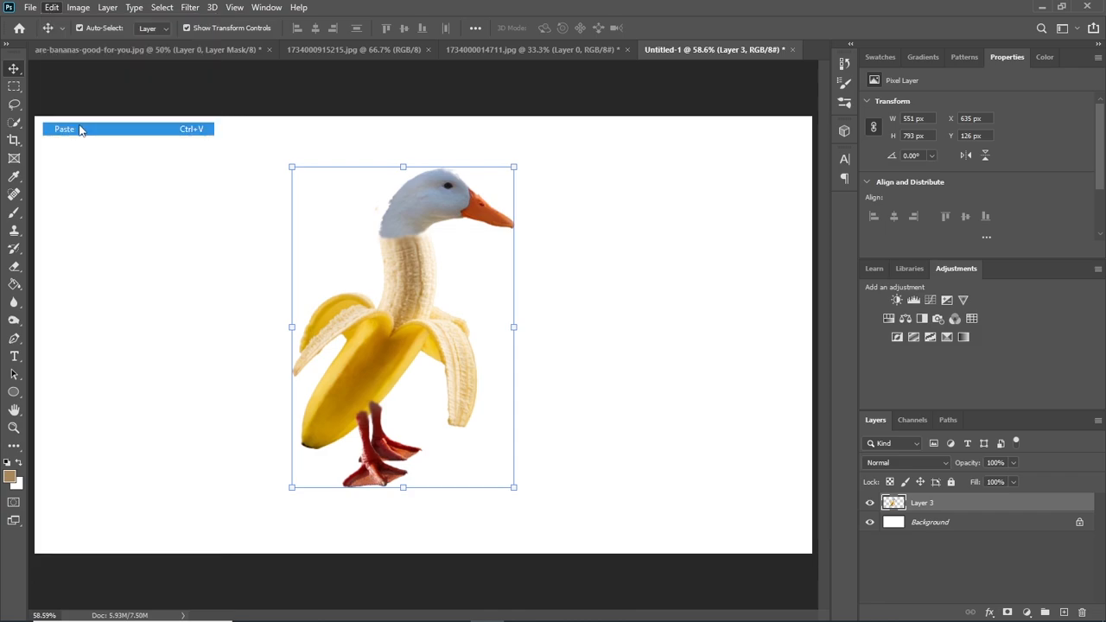
# Scale the pasted landscape to about 75% to span the canvas width and reorder Layer 3 above it.
pyautogui.moveTo(550, 114); pyautogui.dragTo(721, 302)
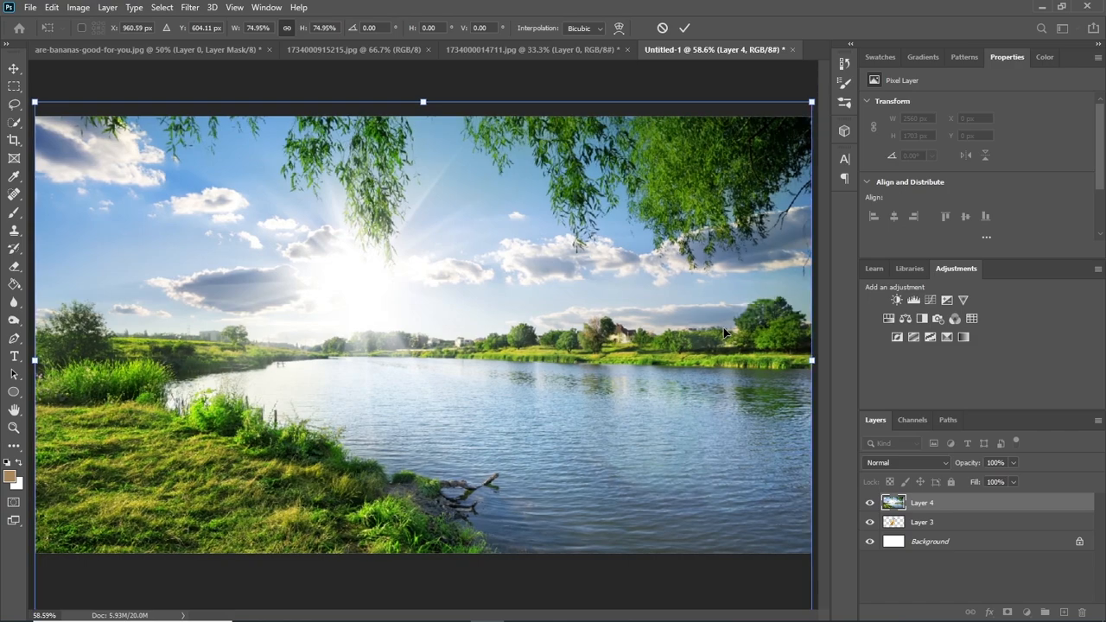
pyautogui.click(14, 374)
pyautogui.moveTo(938, 523); pyautogui.dragTo(936, 501)
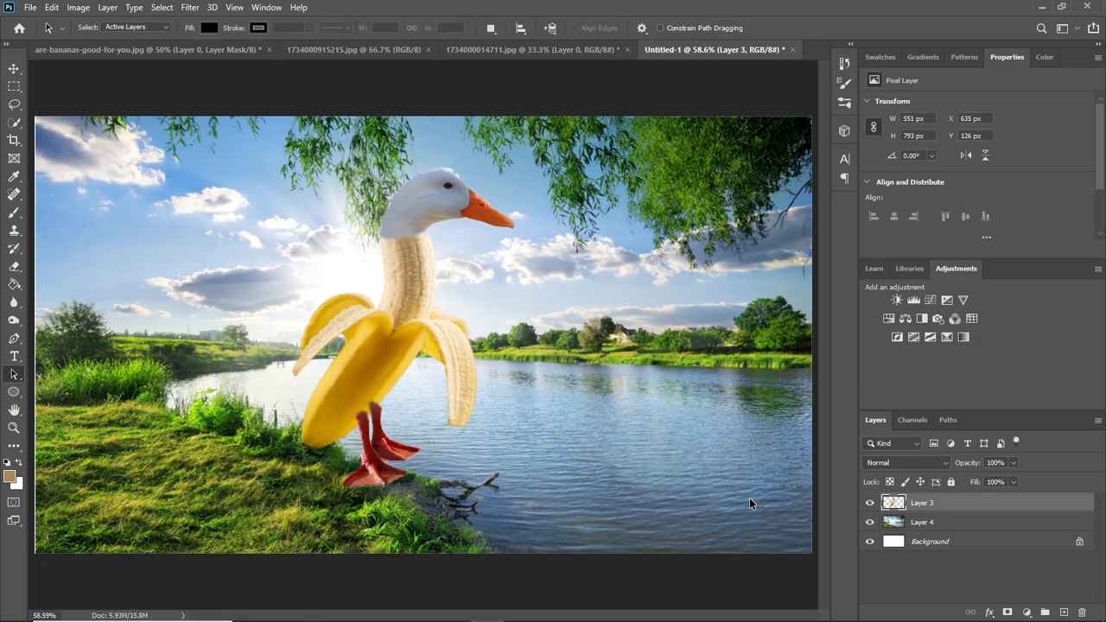
# Scale the banana duck to about 34% and place it on the grassy bank beside the water.
pyautogui.click(14, 68)
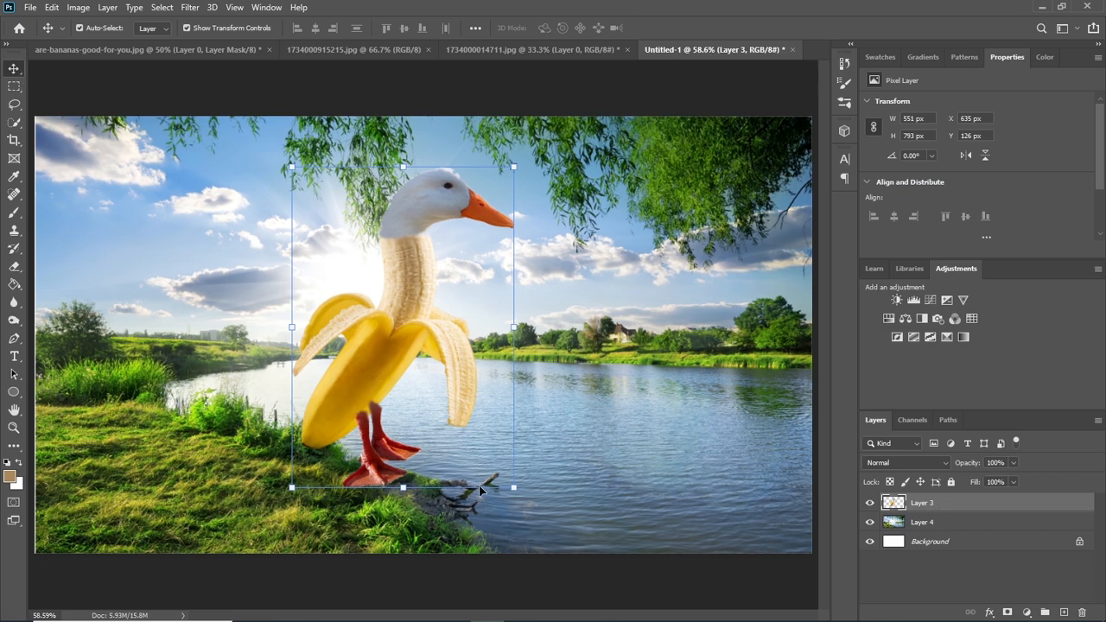
pyautogui.moveTo(512, 488); pyautogui.dragTo(402, 326)
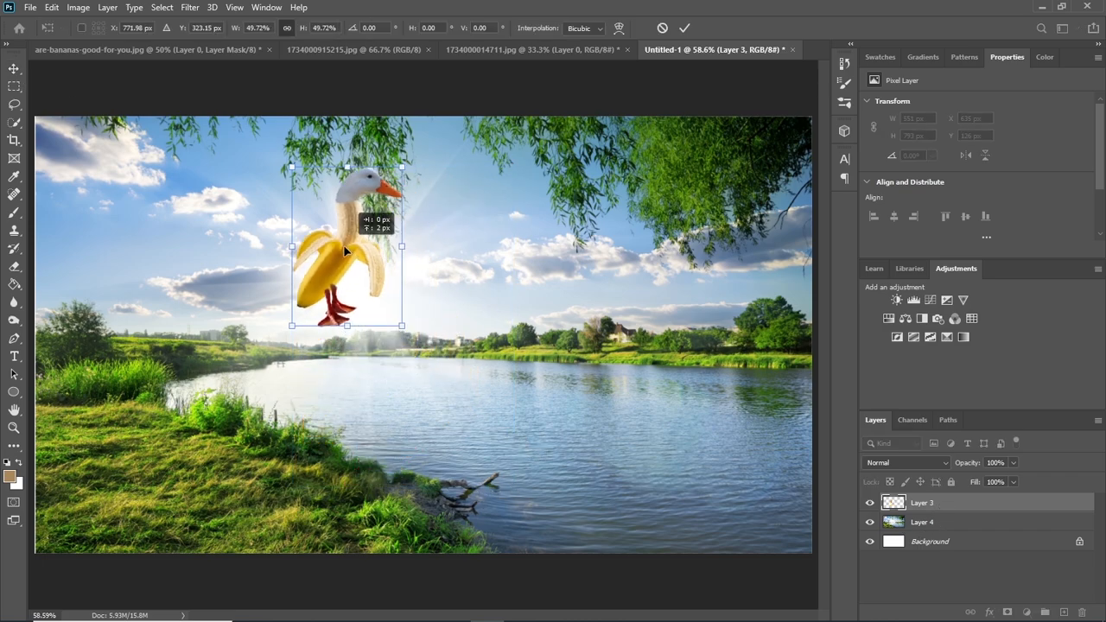
pyautogui.moveTo(343, 245); pyautogui.dragTo(276, 414)
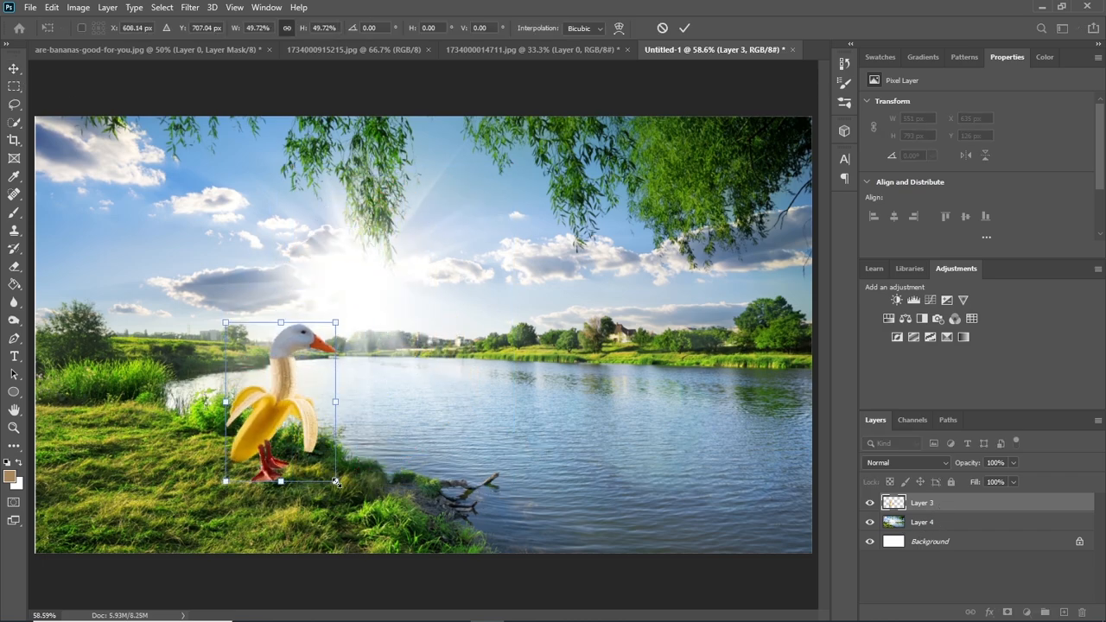
pyautogui.moveTo(336, 482); pyautogui.dragTo(319, 462)
pyautogui.moveTo(285, 418); pyautogui.dragTo(296, 423)
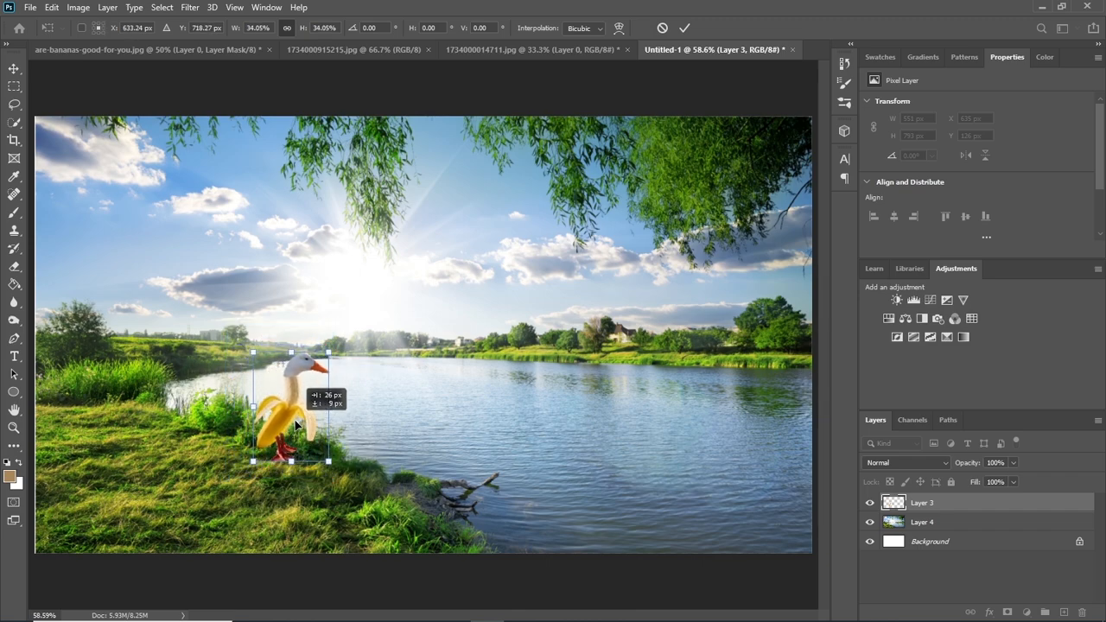
pyautogui.click(14, 375)
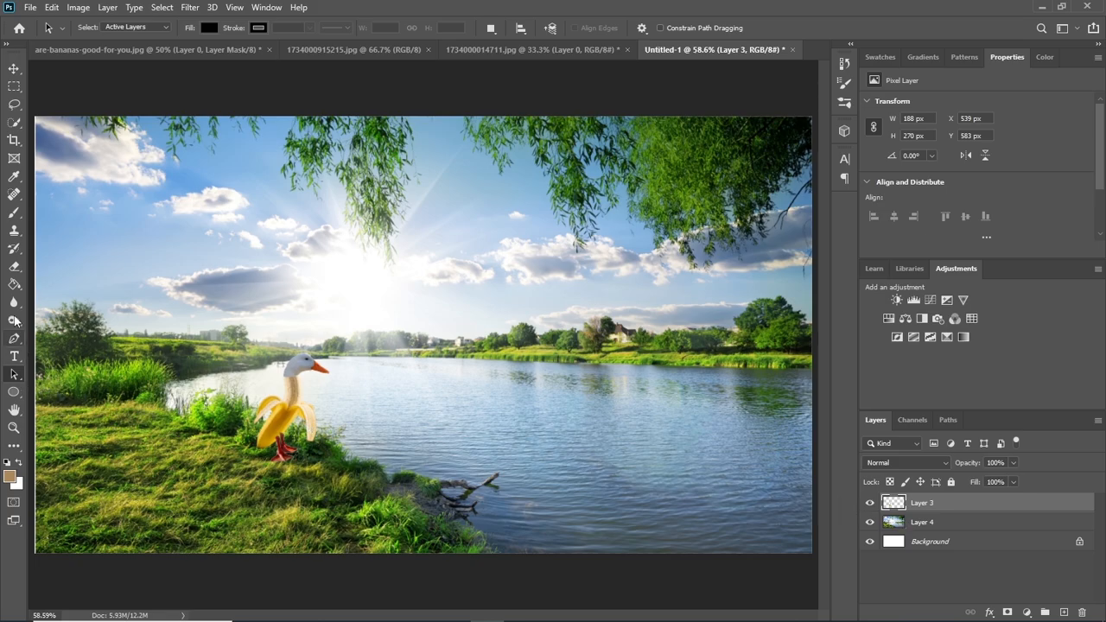
# Add a layer mask to the banana duck on Layer 3, ready for brushing around its feet.
pyautogui.click(13, 427)
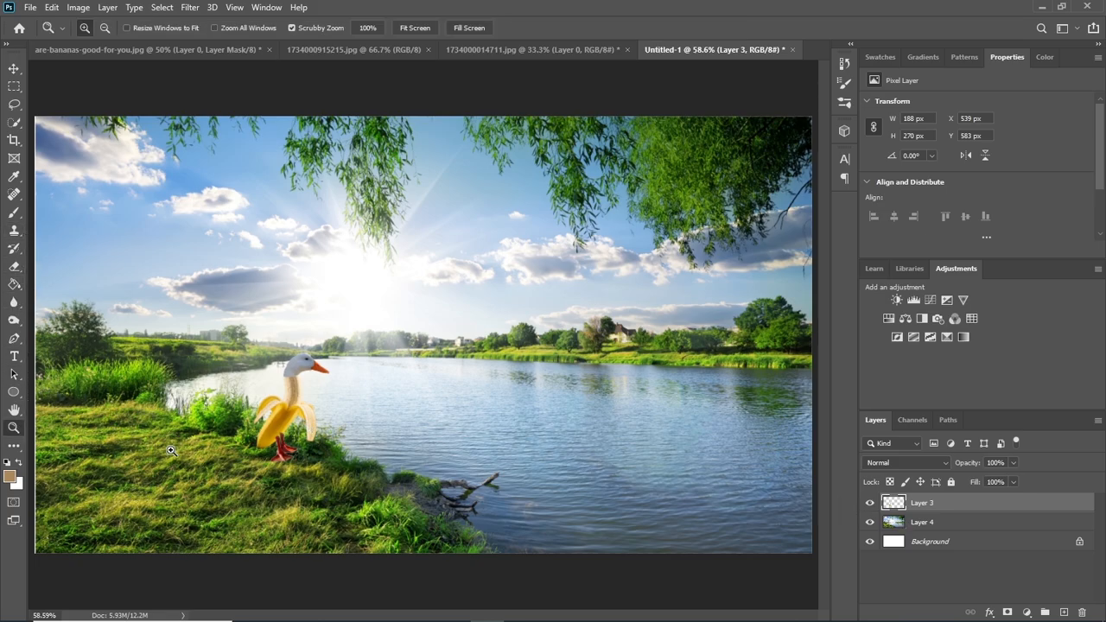
pyautogui.click(283, 455)
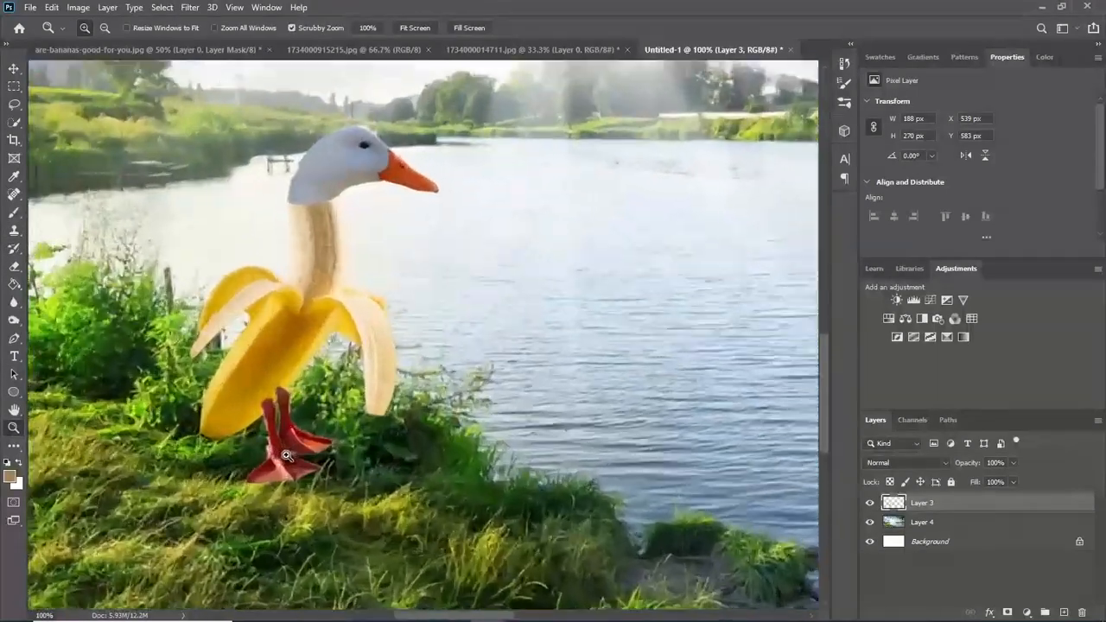
pyautogui.click(286, 455)
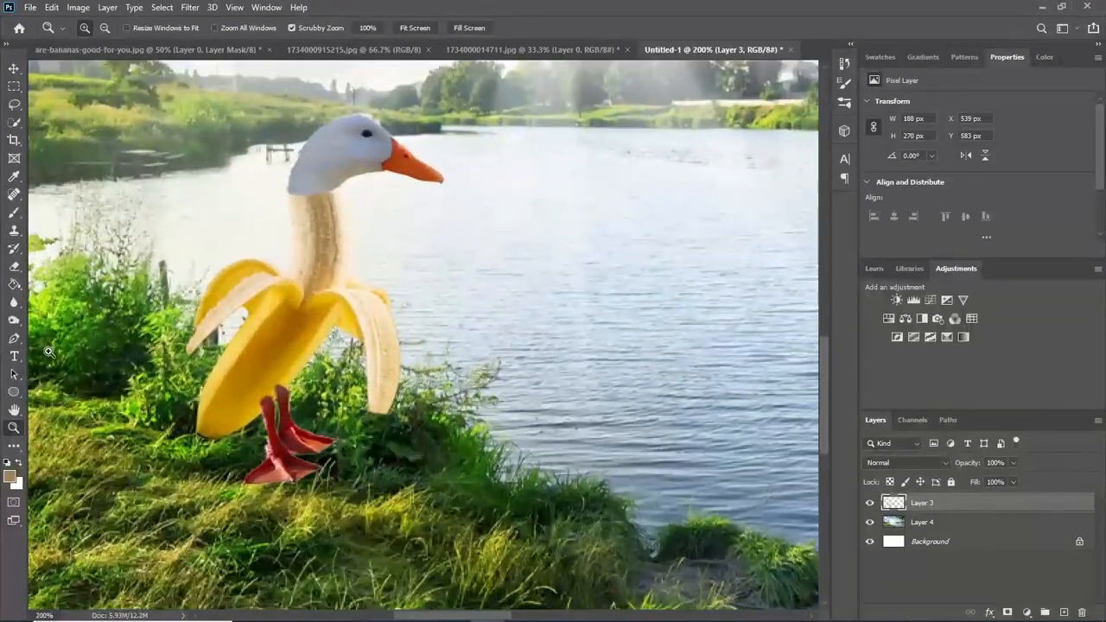
pyautogui.click(13, 374)
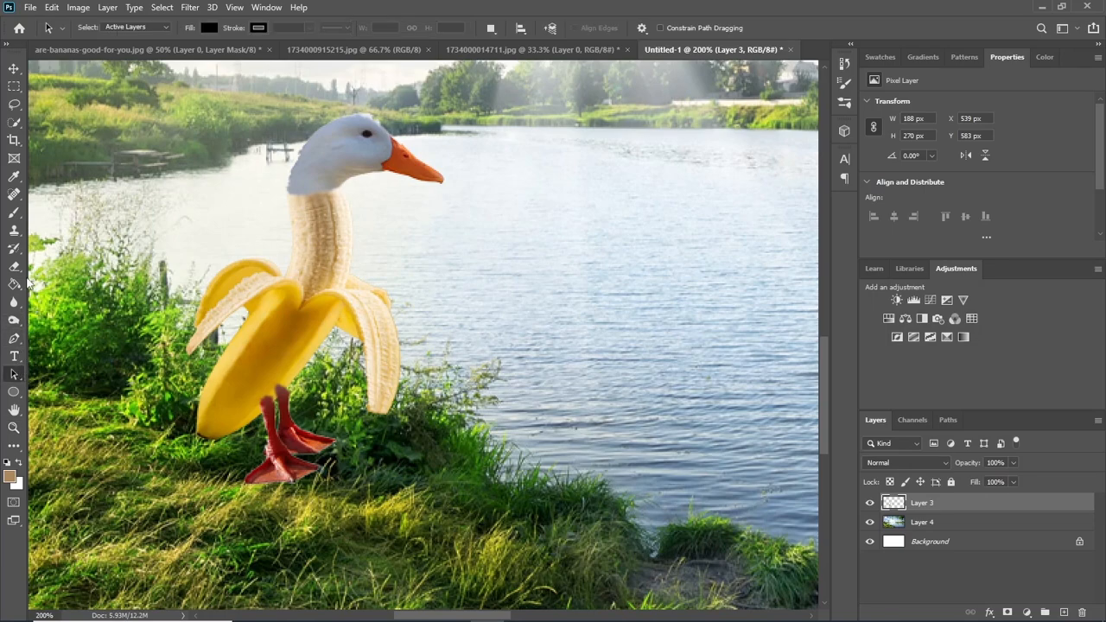
pyautogui.click(14, 212)
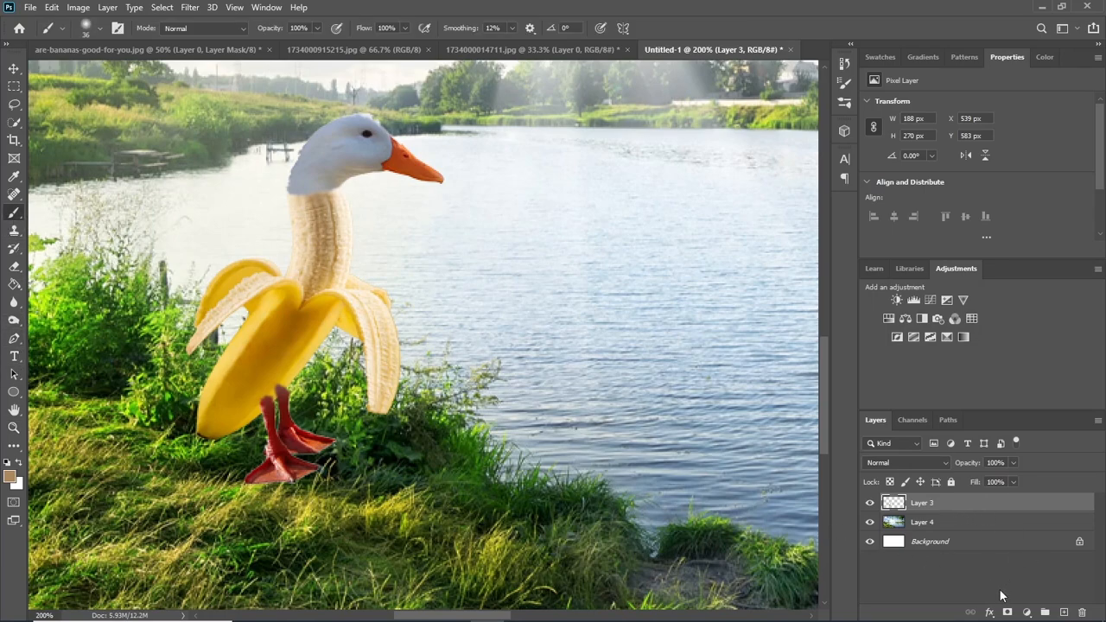
pyautogui.click(1006, 612)
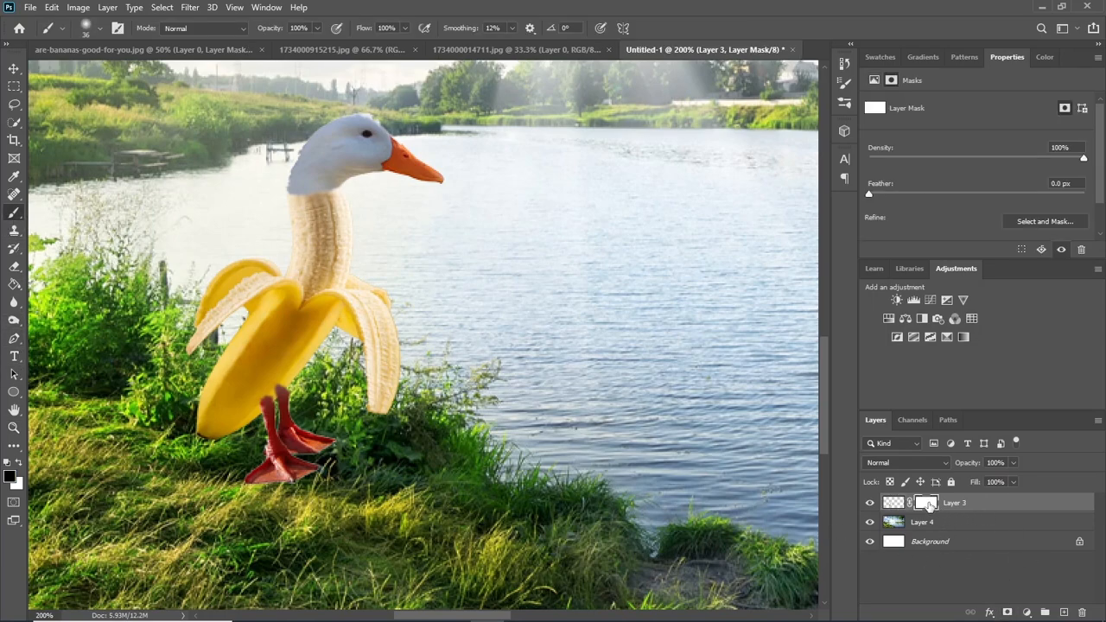
# Mask out the edges of the duck's webbed feet with a 15 px soft black brush so they sink into the grass.
pyautogui.click(99, 27)
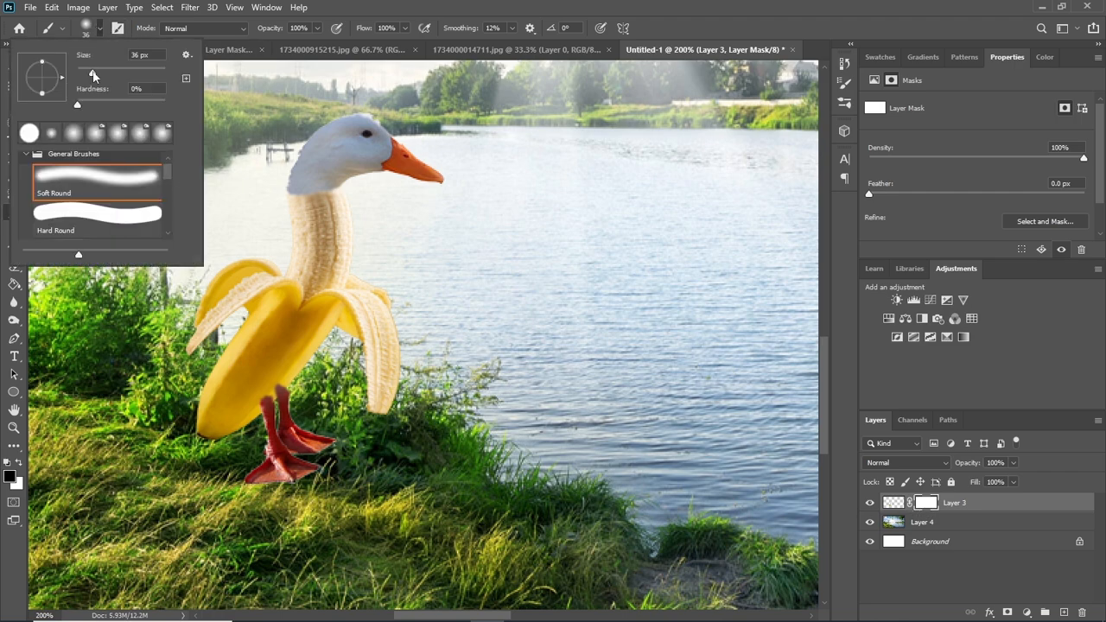
pyautogui.moveTo(92, 73); pyautogui.dragTo(84, 72)
pyautogui.click(101, 32)
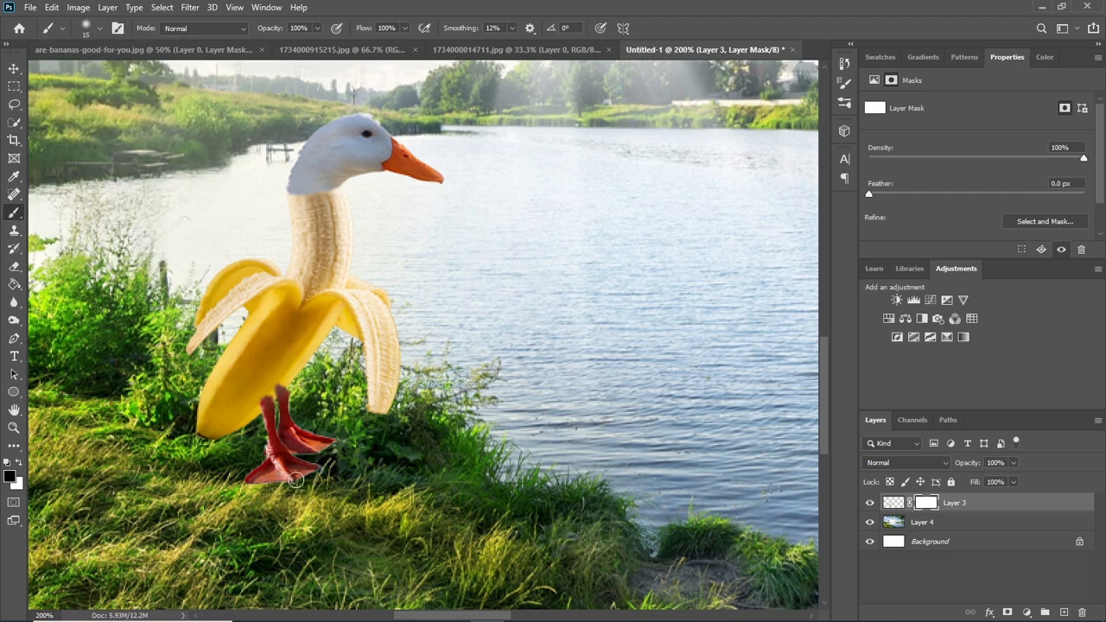
pyautogui.moveTo(295, 479)
pyautogui.mouseDown()
pyautogui.moveTo(258, 478)
pyautogui.moveTo(309, 467)
pyautogui.mouseUp()
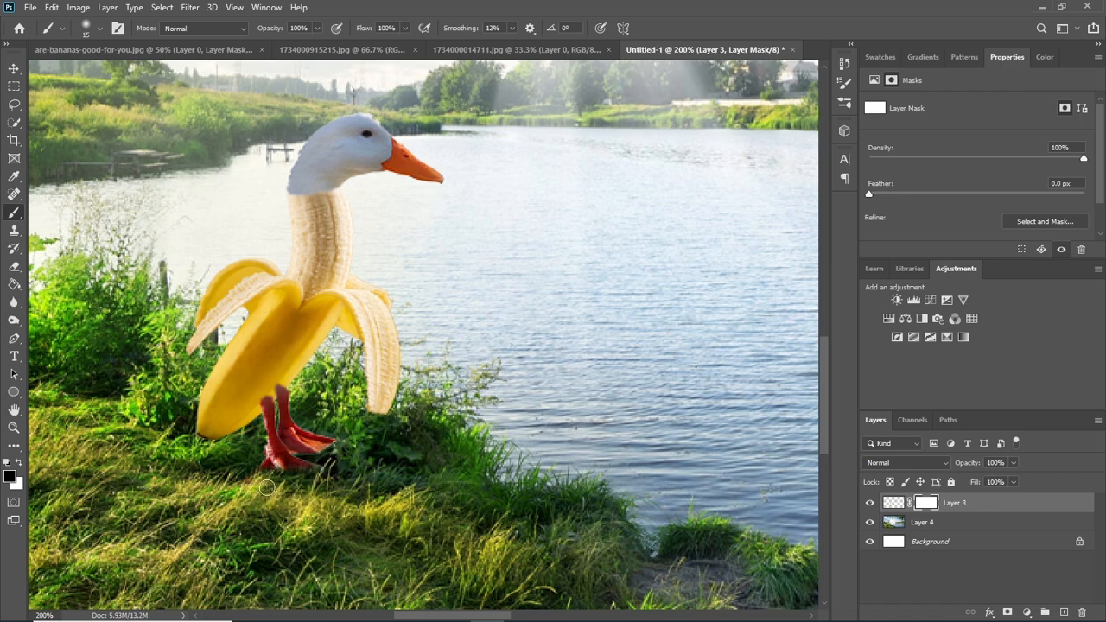
pyautogui.moveTo(321, 449)
pyautogui.mouseDown()
pyautogui.moveTo(256, 451)
pyautogui.moveTo(256, 472)
pyautogui.moveTo(255, 444)
pyautogui.moveTo(260, 466)
pyautogui.moveTo(287, 475)
pyautogui.moveTo(315, 455)
pyautogui.moveTo(313, 473)
pyautogui.moveTo(313, 425)
pyautogui.moveTo(311, 443)
pyautogui.moveTo(306, 429)
pyautogui.moveTo(340, 469)
pyautogui.mouseUp()
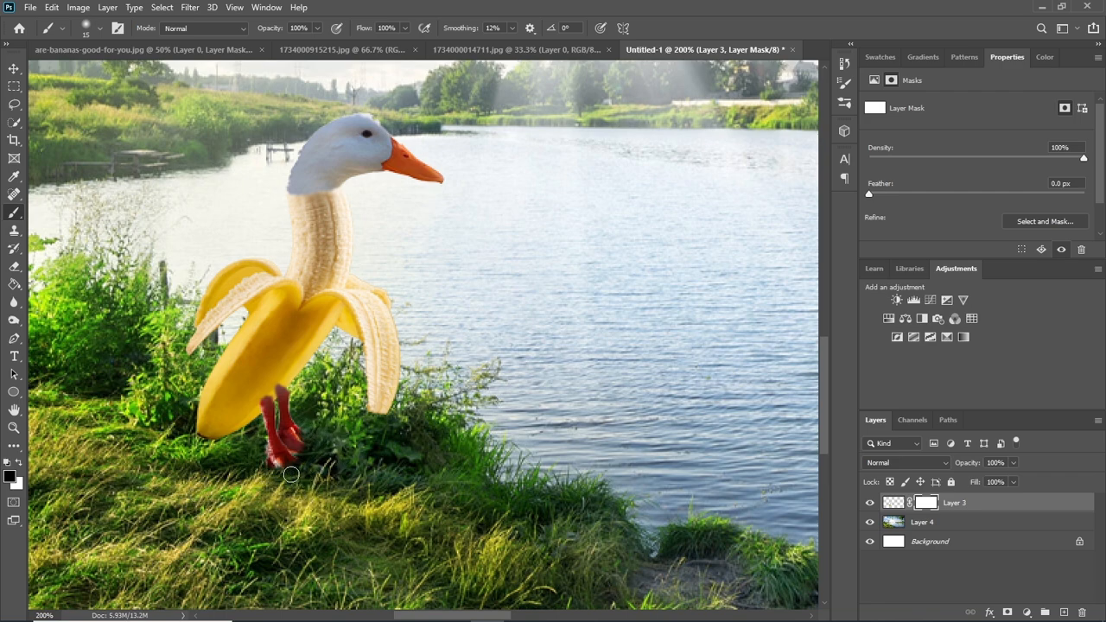
pyautogui.click(13, 374)
# Add a Vibrance adjustment above the landscape on Layer 4 with Vibrance +100 and Saturation +63.
pyautogui.click(14, 427)
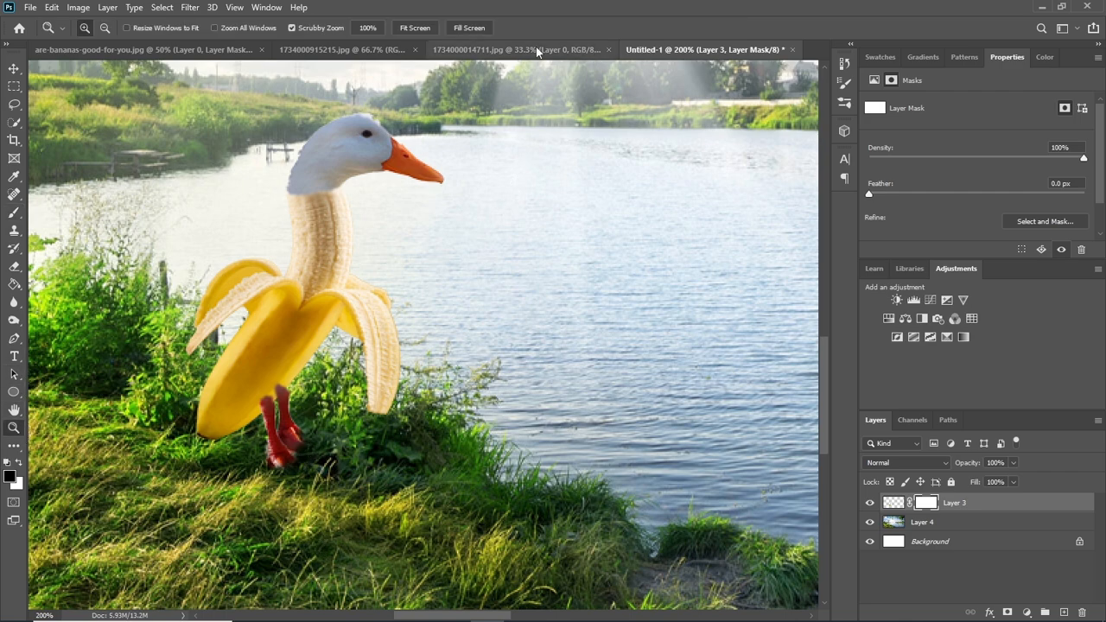
pyautogui.click(423, 28)
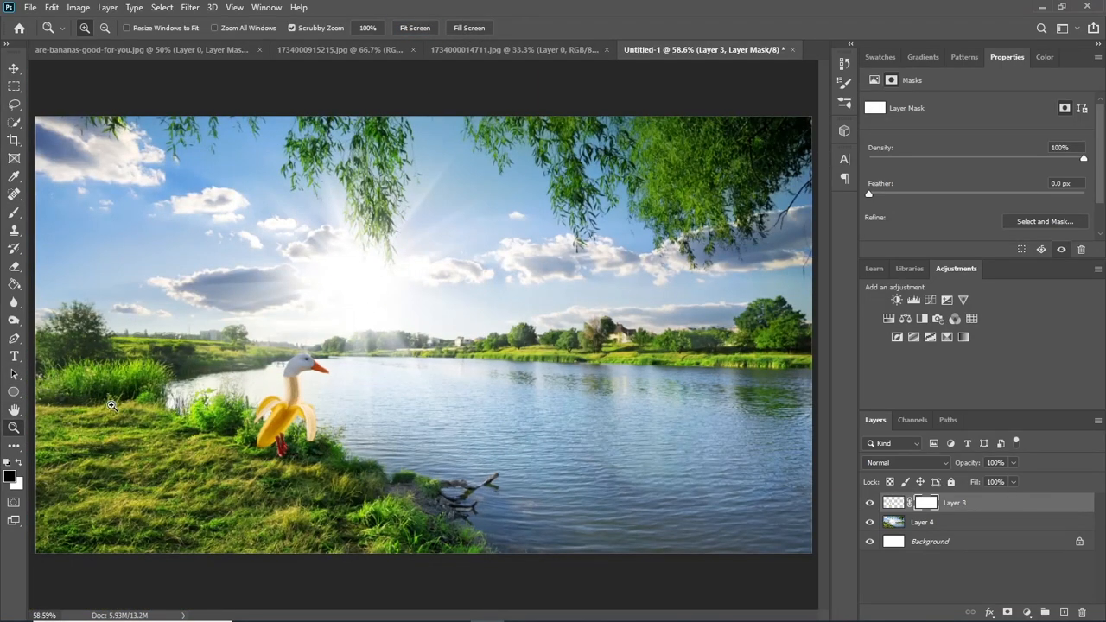
pyautogui.click(14, 374)
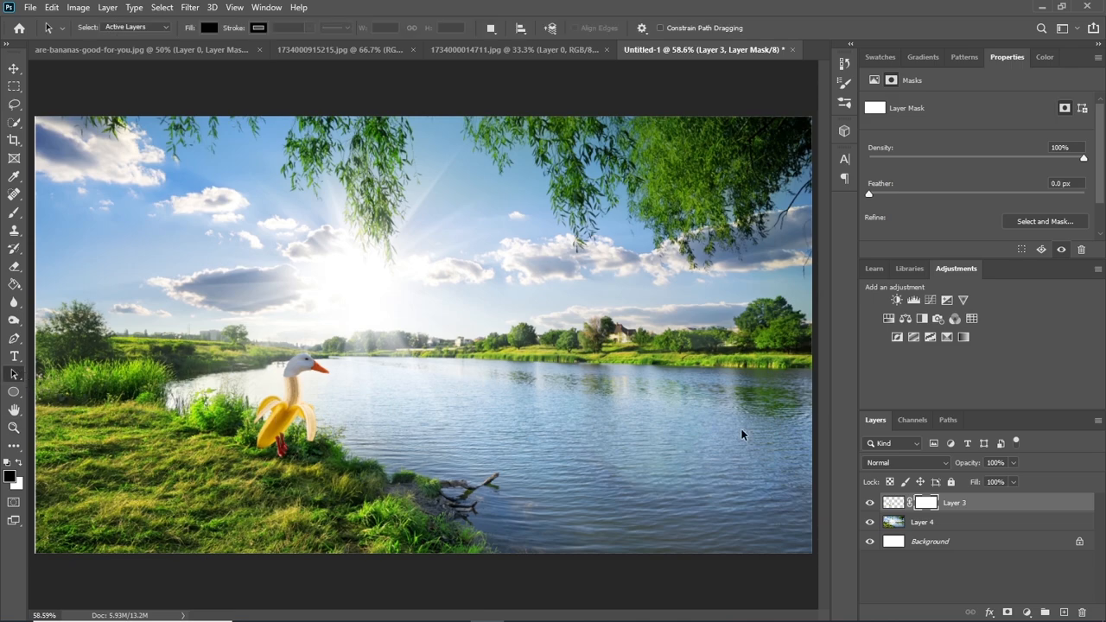
pyautogui.click(941, 523)
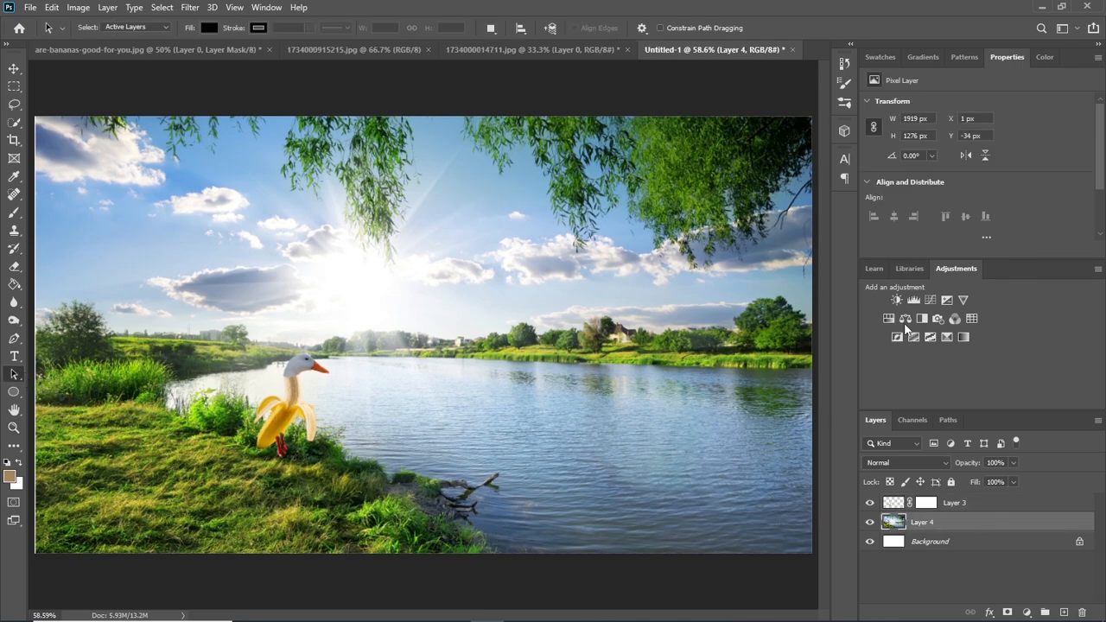
pyautogui.click(962, 298)
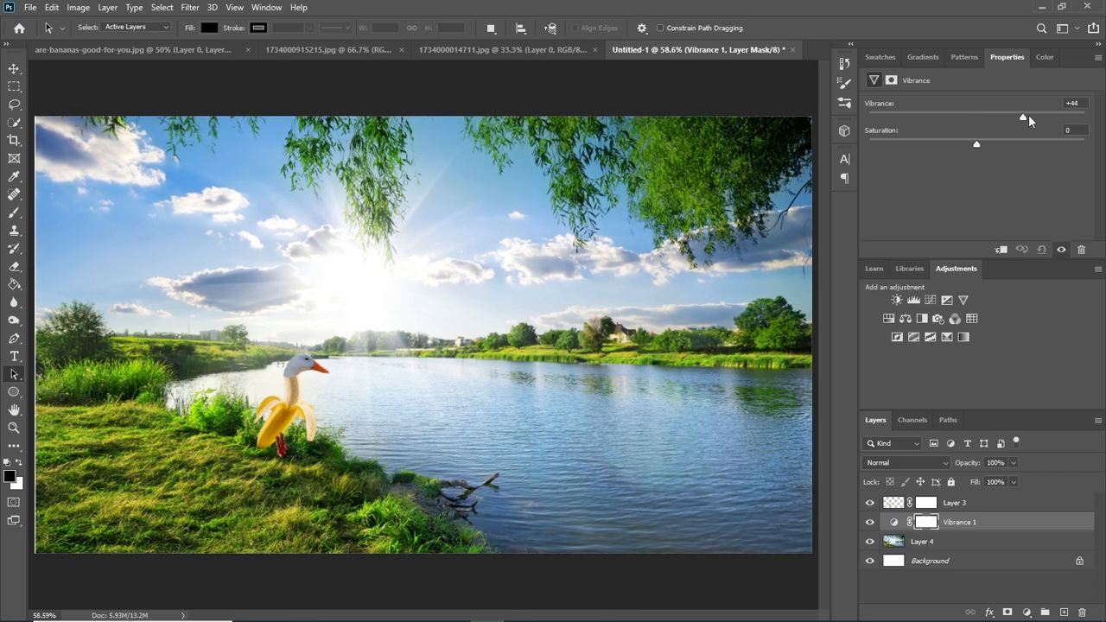
pyautogui.moveTo(1028, 121); pyautogui.dragTo(1104, 121)
pyautogui.moveTo(977, 143); pyautogui.dragTo(1037, 144)
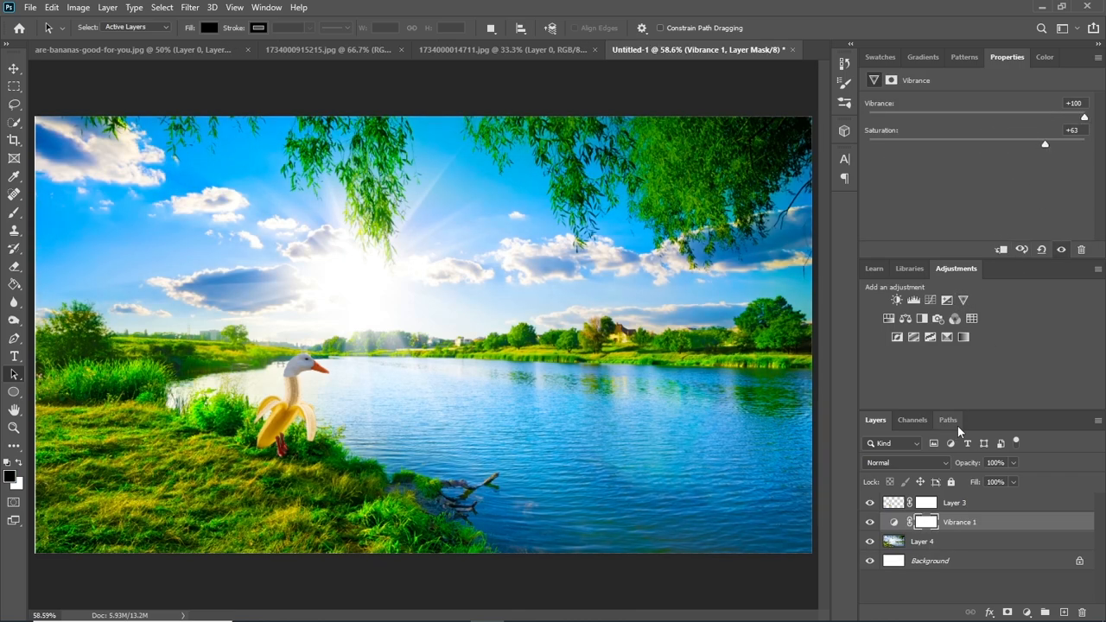
pyautogui.click(960, 578)
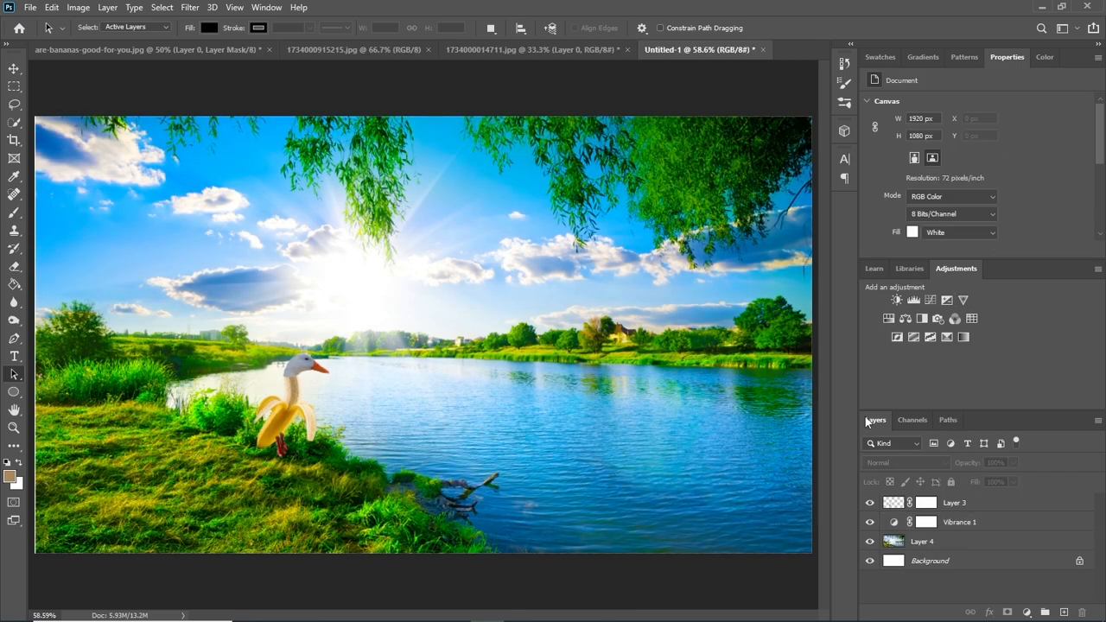